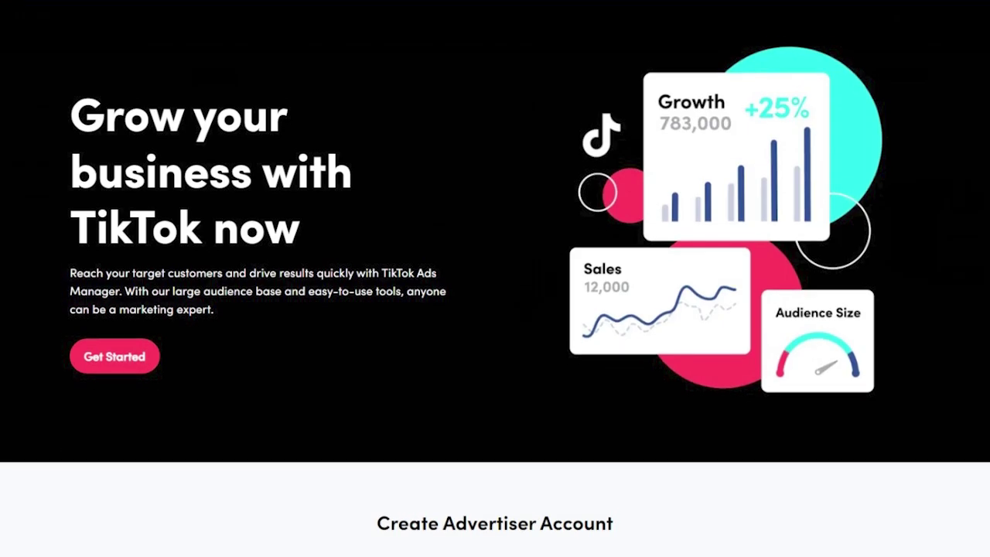
Scroll down the TikTok for Business page to the Create Advertiser Account section
scroll(494, 278, down, 6)
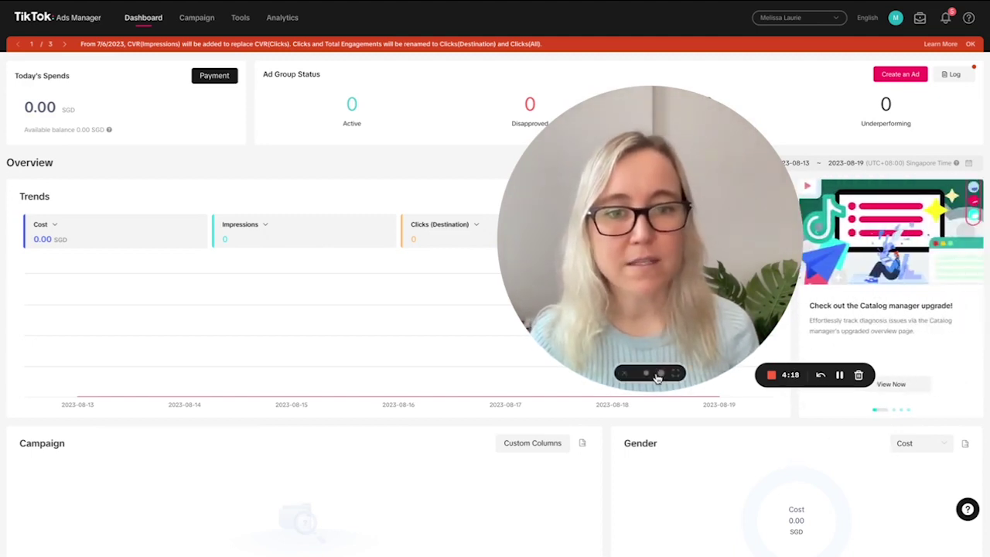
Go to the Campaign tab and start creating a new campaign
click(646, 375)
drag(588, 299, 614, 181)
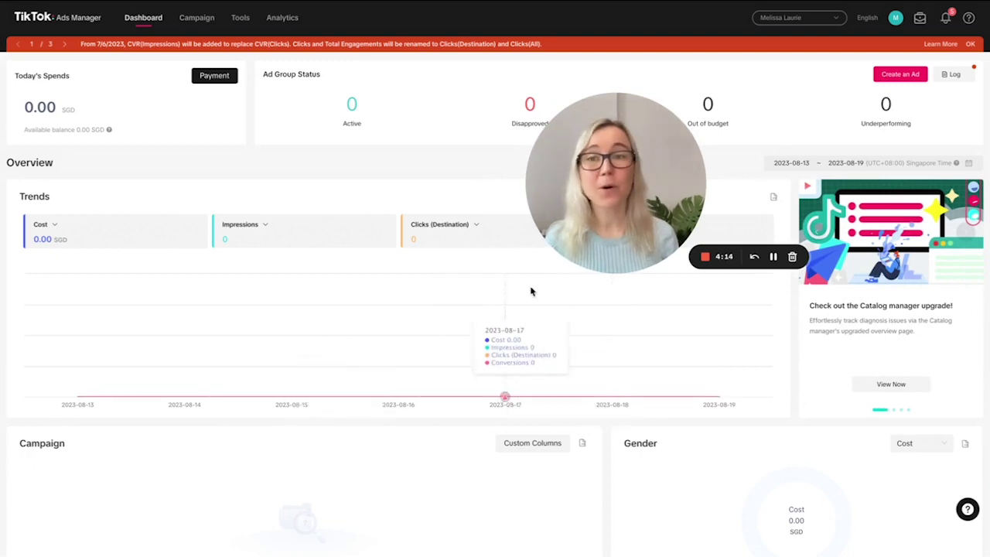
mouse_move(216, 20)
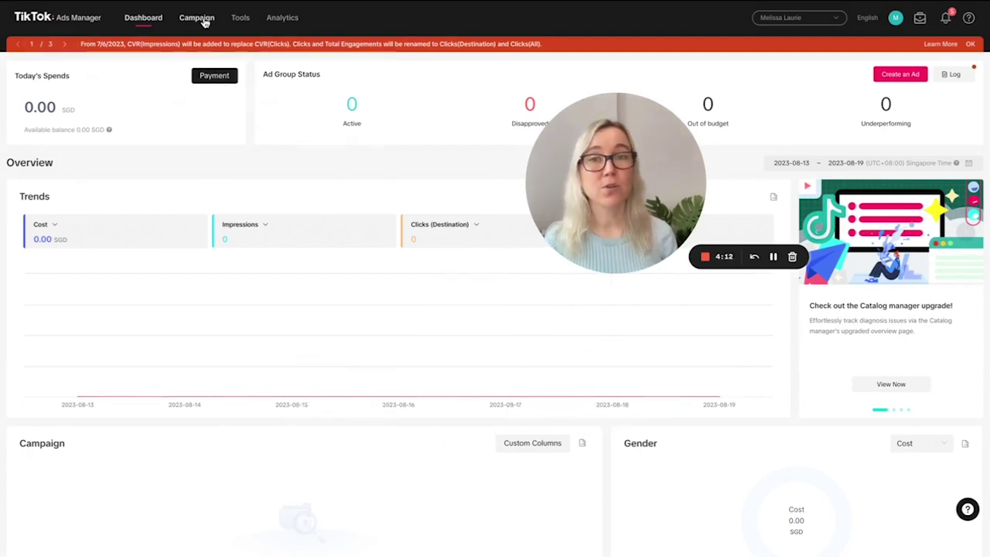
click(204, 22)
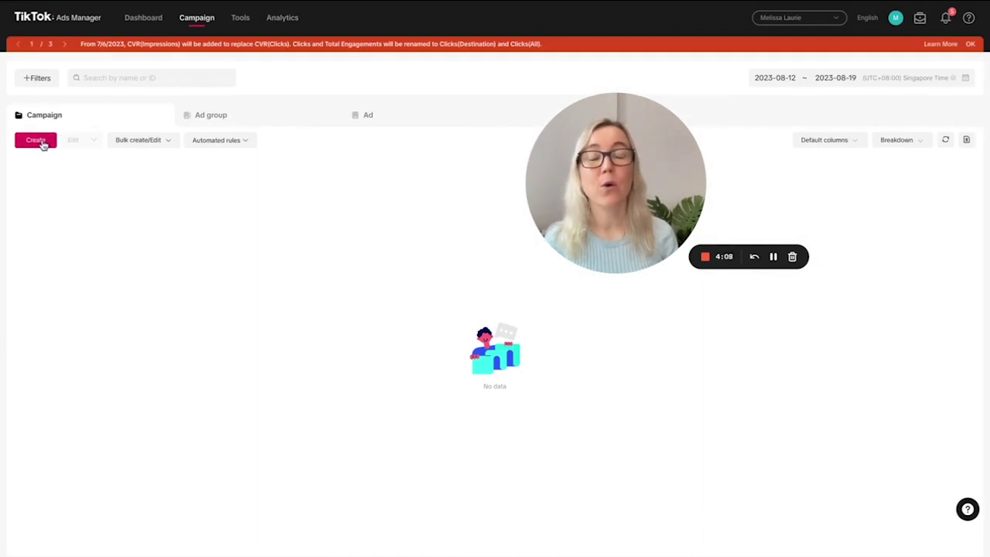
click(43, 144)
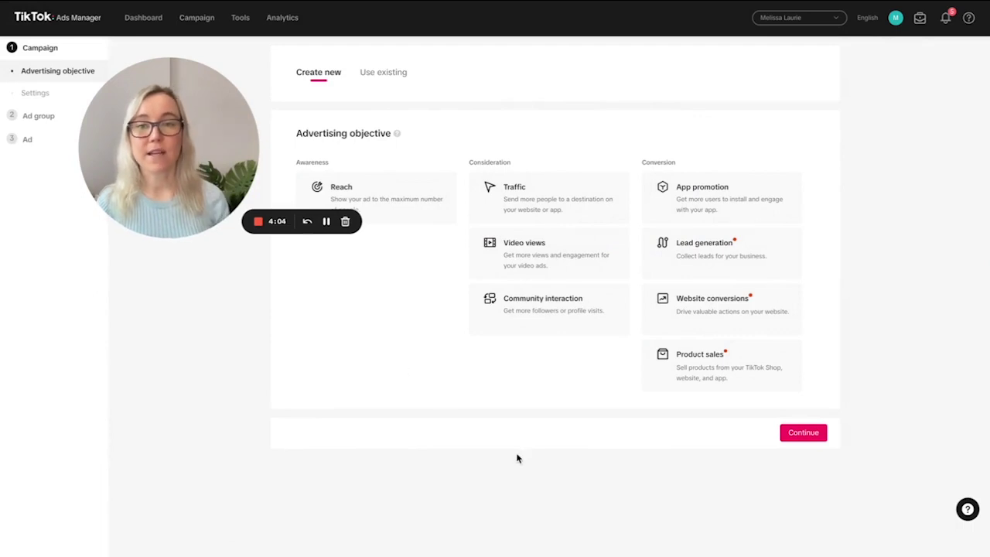
drag(207, 114, 182, 194)
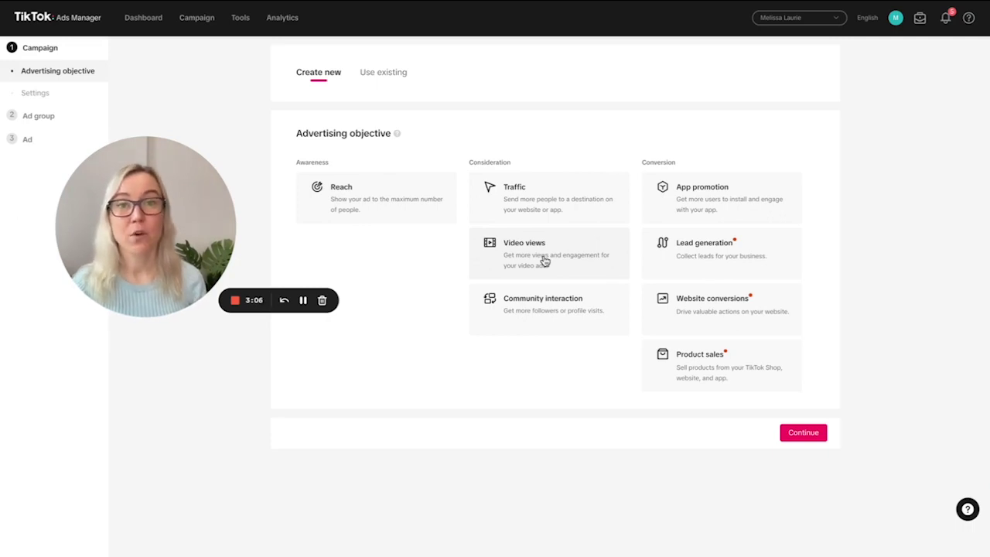
Choose the Video views objective and name the campaign 'Lipstick'
click(544, 262)
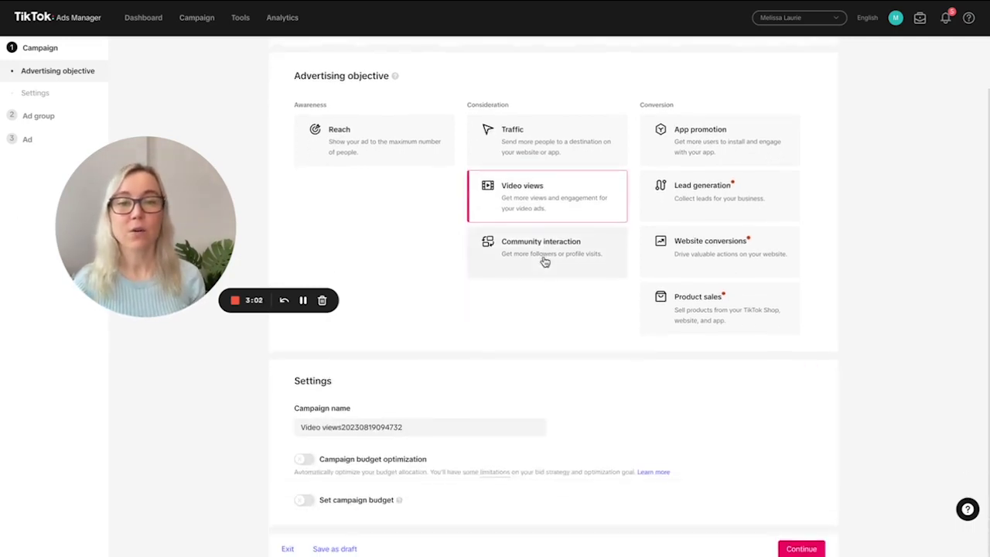
drag(399, 427, 280, 427)
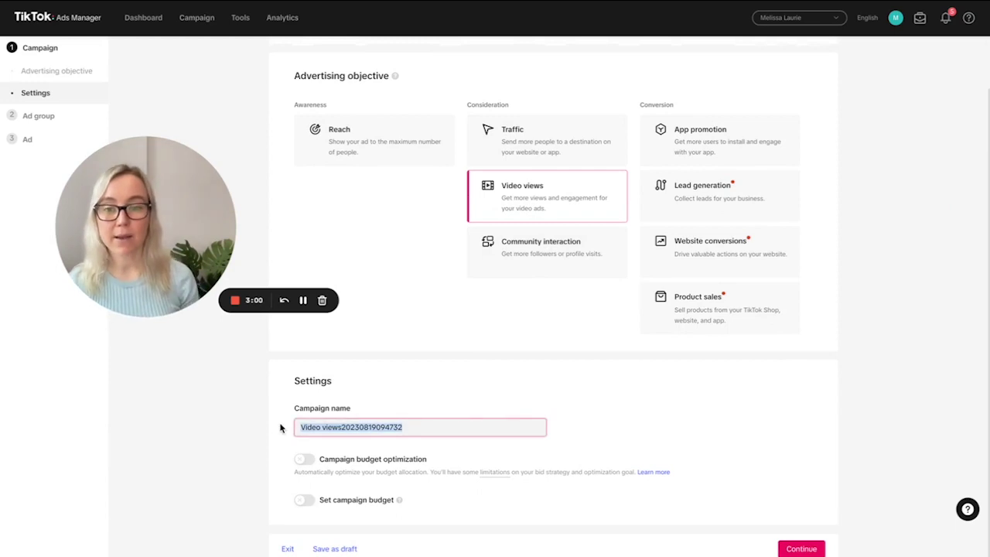
text(Lipstick)
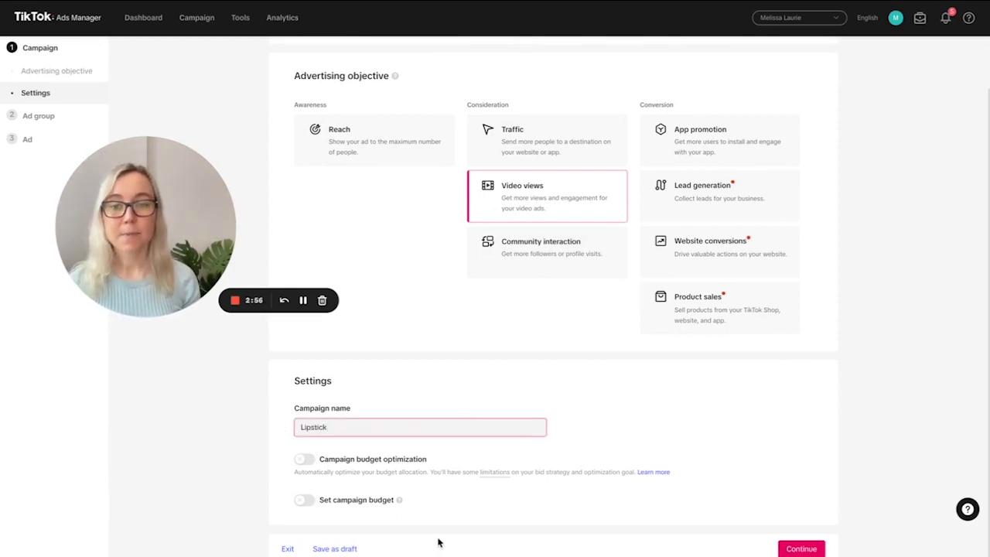
Turn on a 2000 SGD lifetime campaign budget and continue to the ad group
click(305, 501)
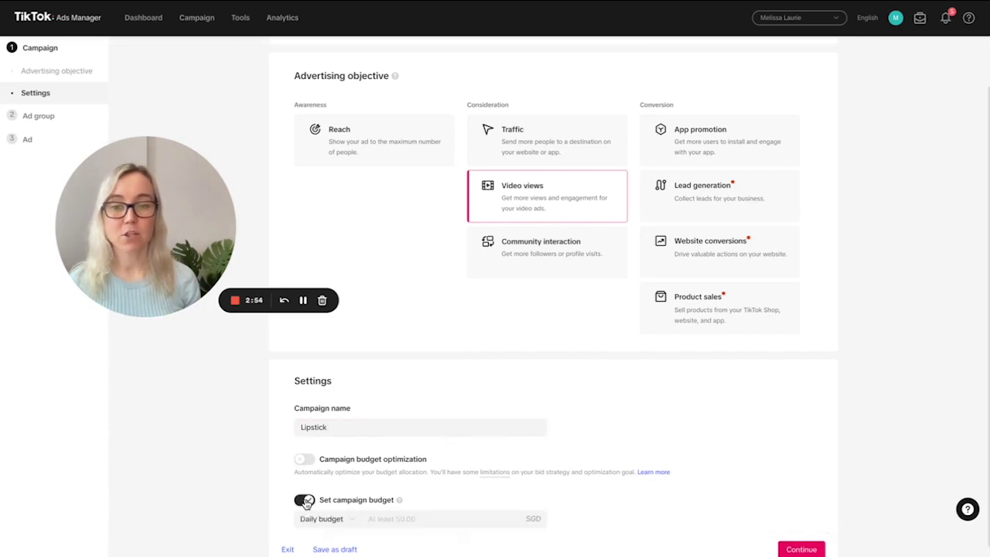
scroll(333, 503, down, 1)
click(333, 504)
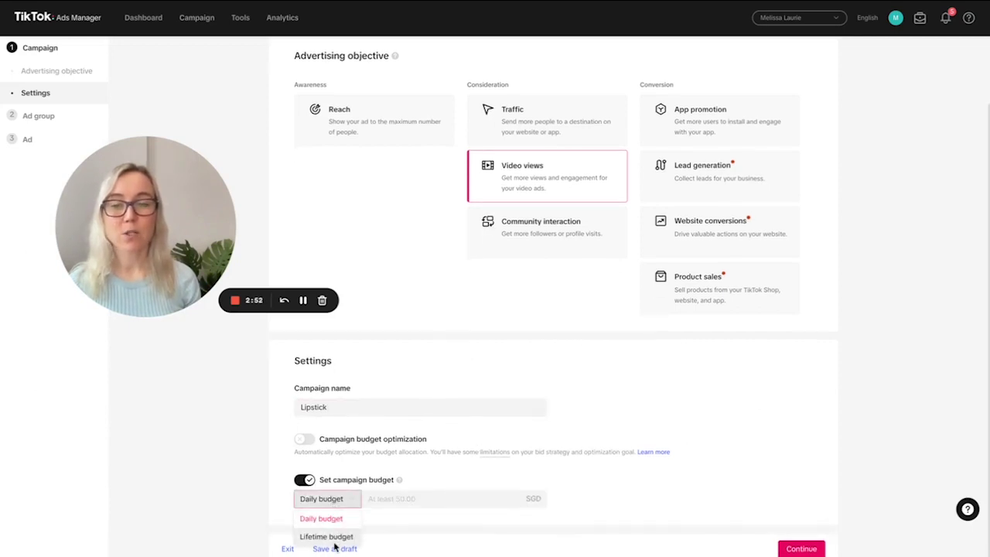
click(334, 536)
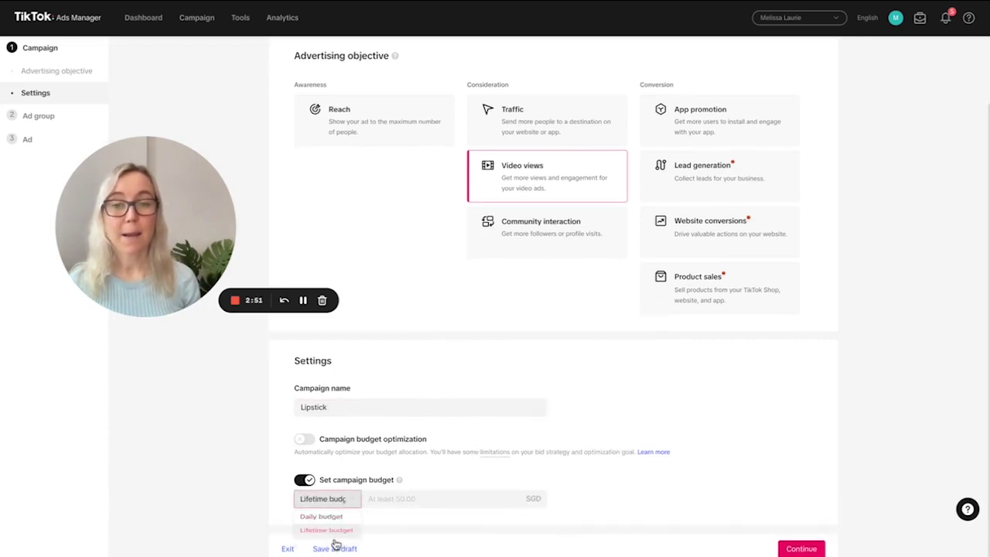
click(380, 503)
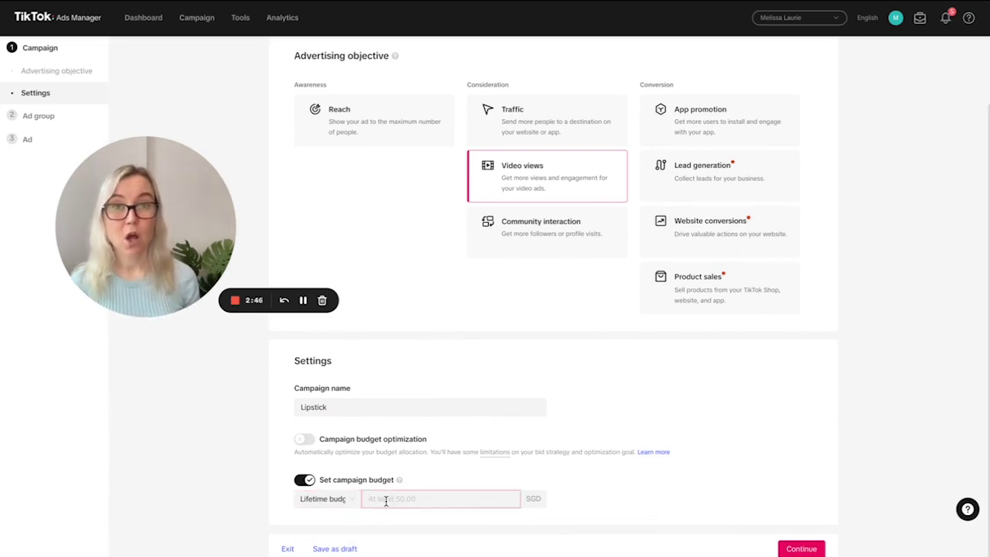
text(20)
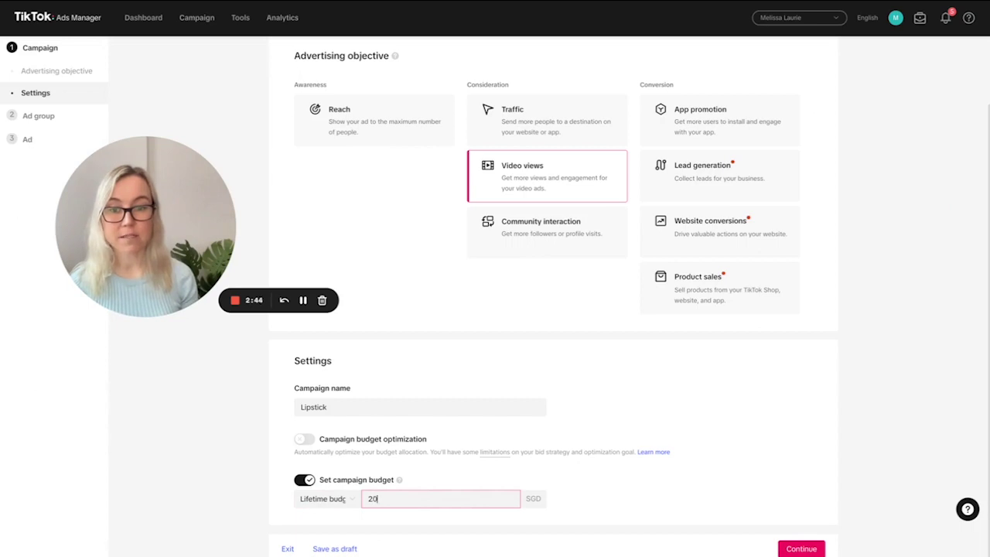
text(00)
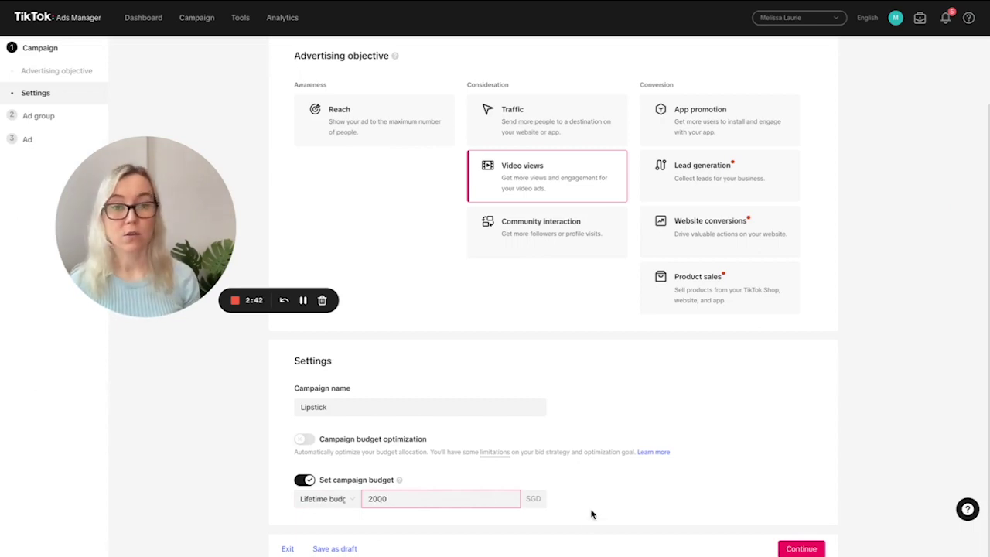
click(584, 507)
click(323, 506)
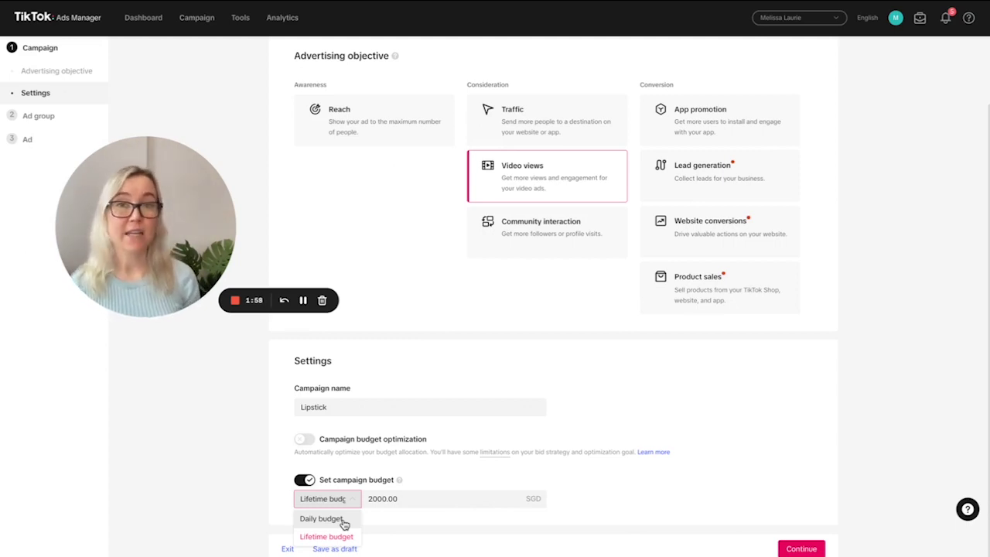
click(382, 513)
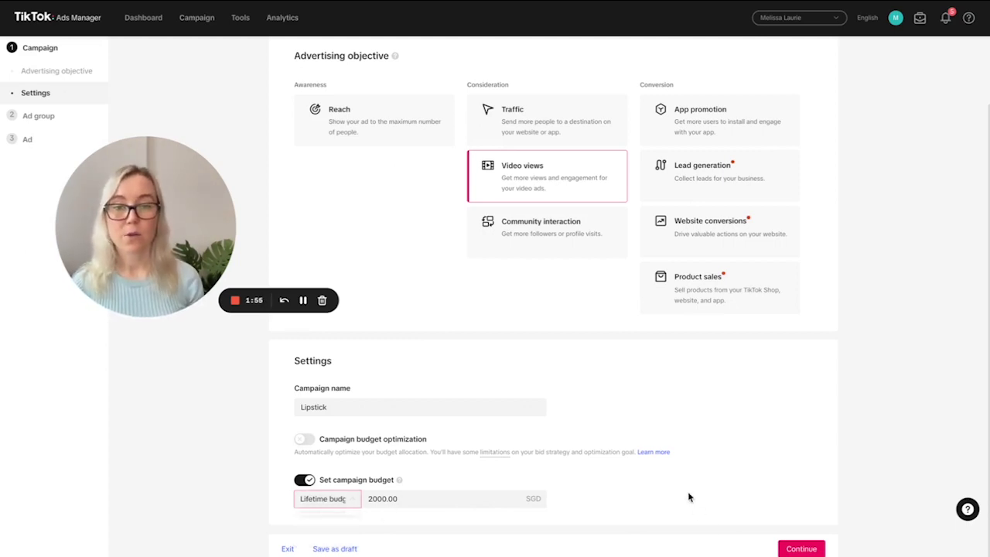
click(808, 550)
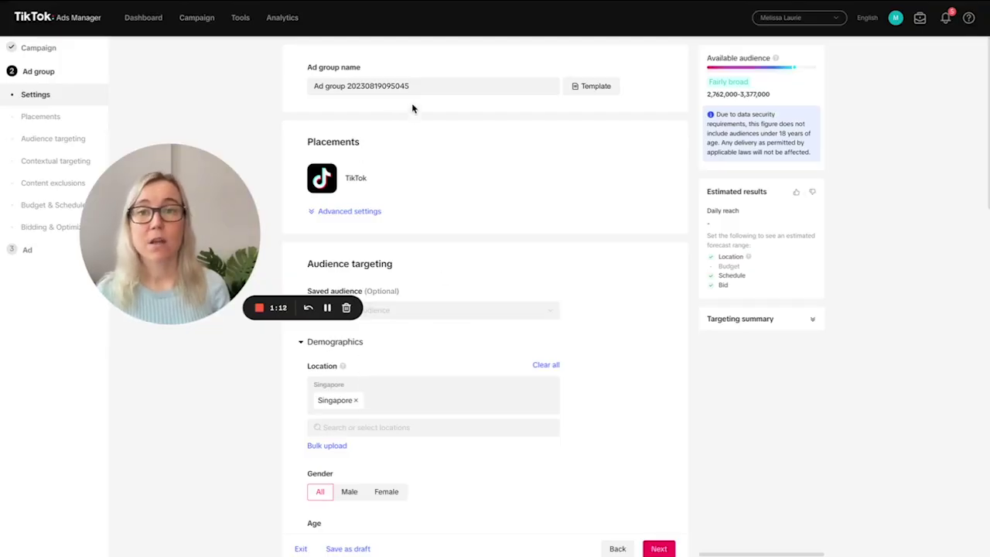
Name the ad group 'Lipstick video views' and expand the placement Advanced settings
drag(435, 86, 289, 86)
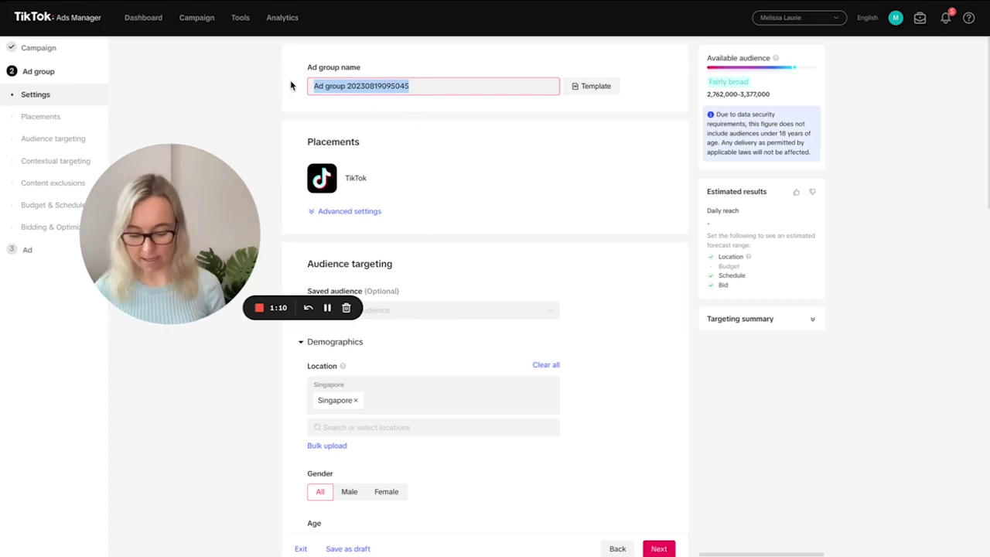
text(Lipstick video views)
click(263, 89)
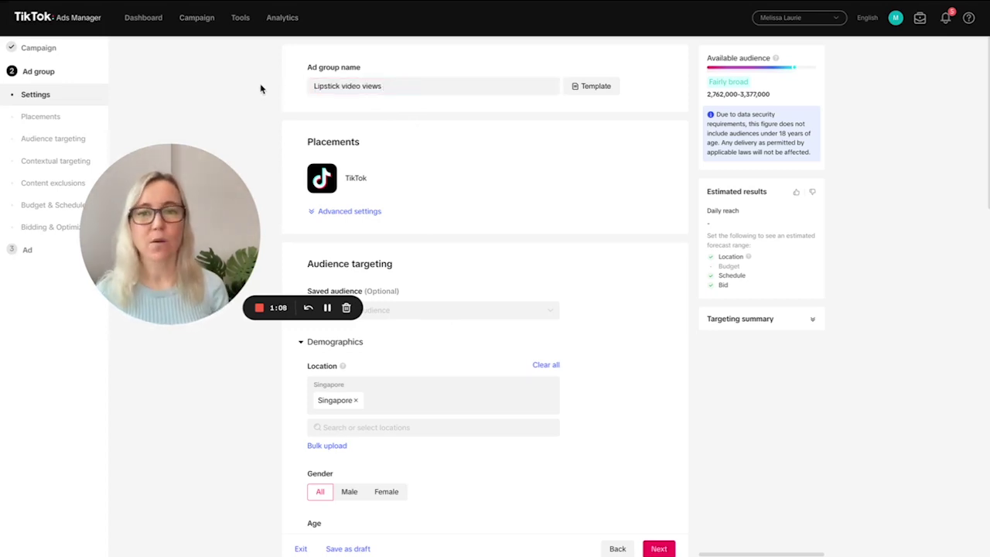
click(352, 212)
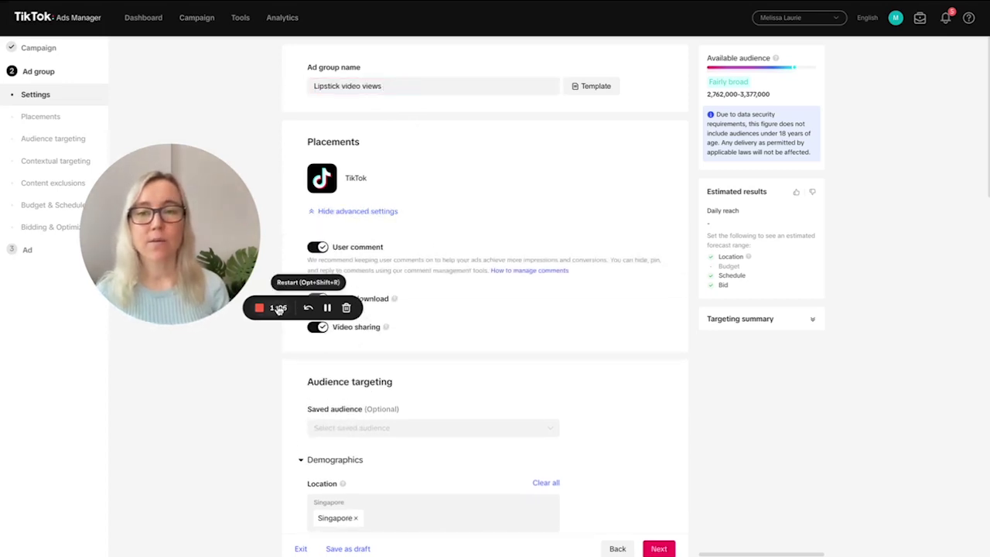
drag(238, 229, 219, 335)
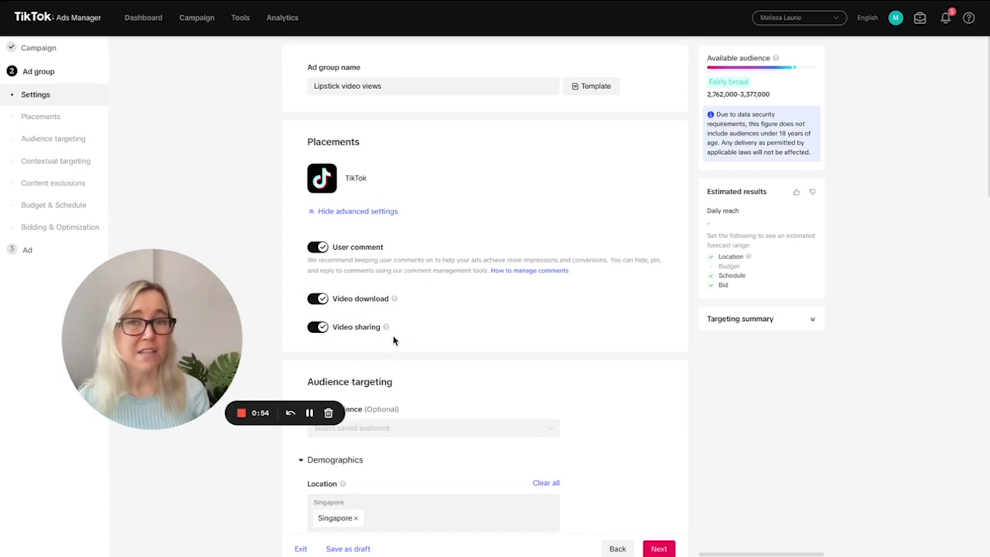
Replace Singapore with Australia as the target location
scroll(510, 351, down, 1)
scroll(507, 346, down, 1)
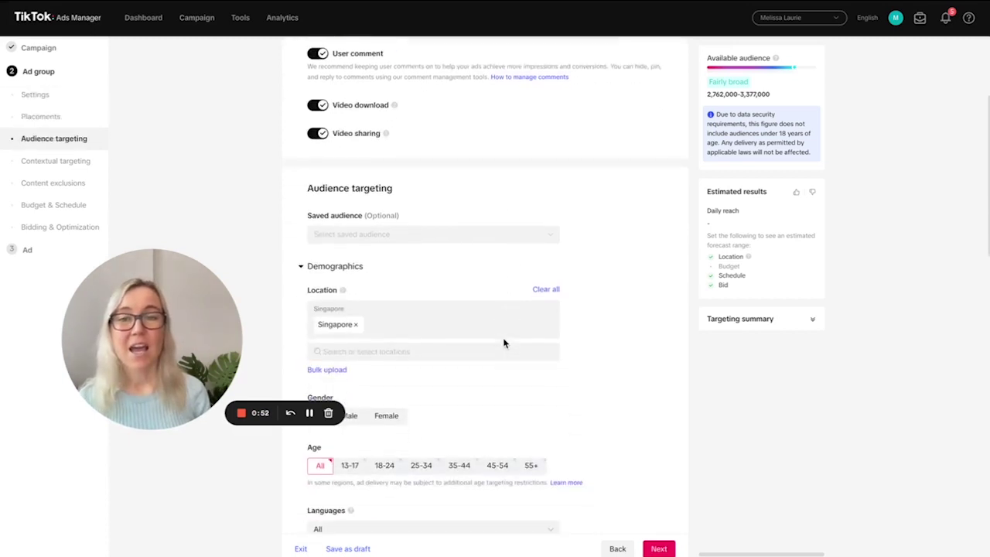
scroll(503, 340, down, 2)
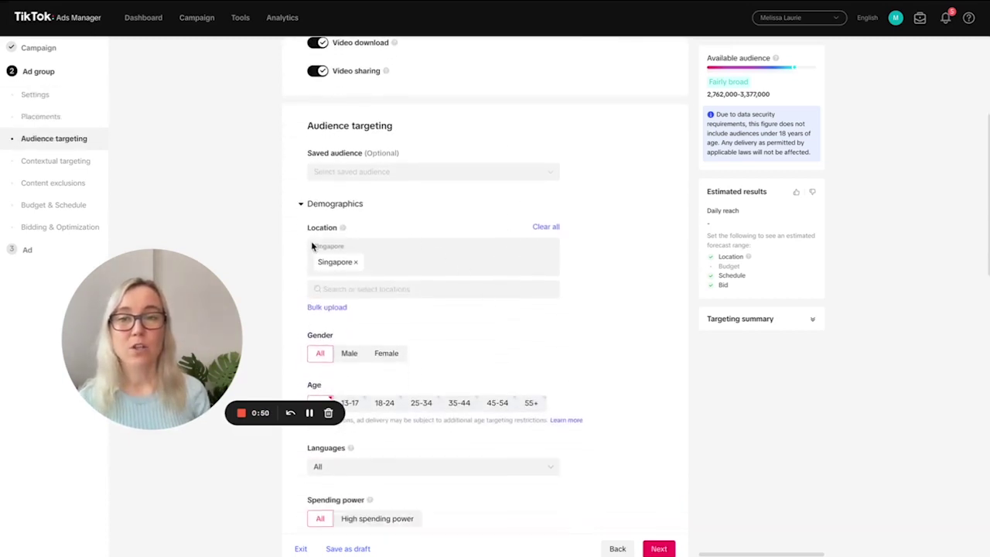
click(355, 262)
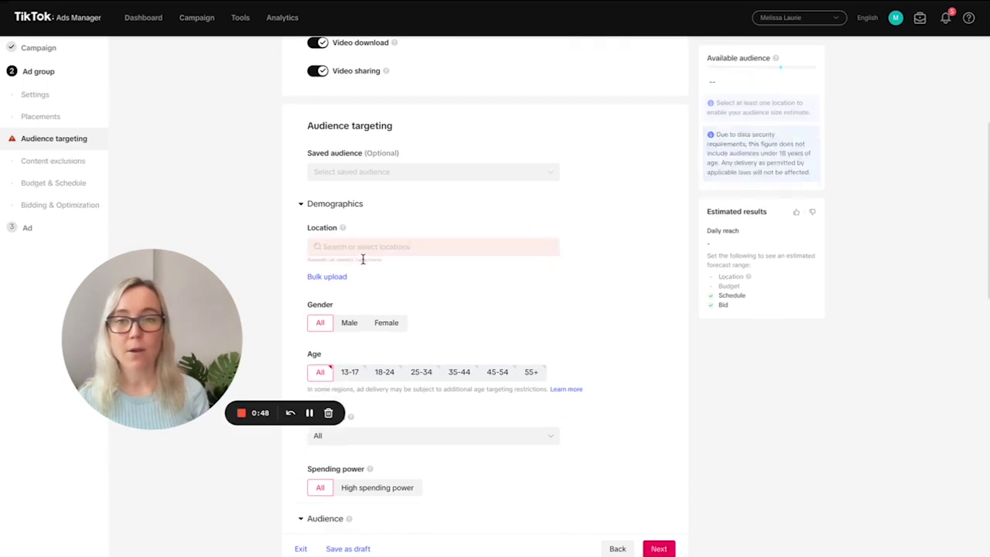
click(361, 248)
text(austra)
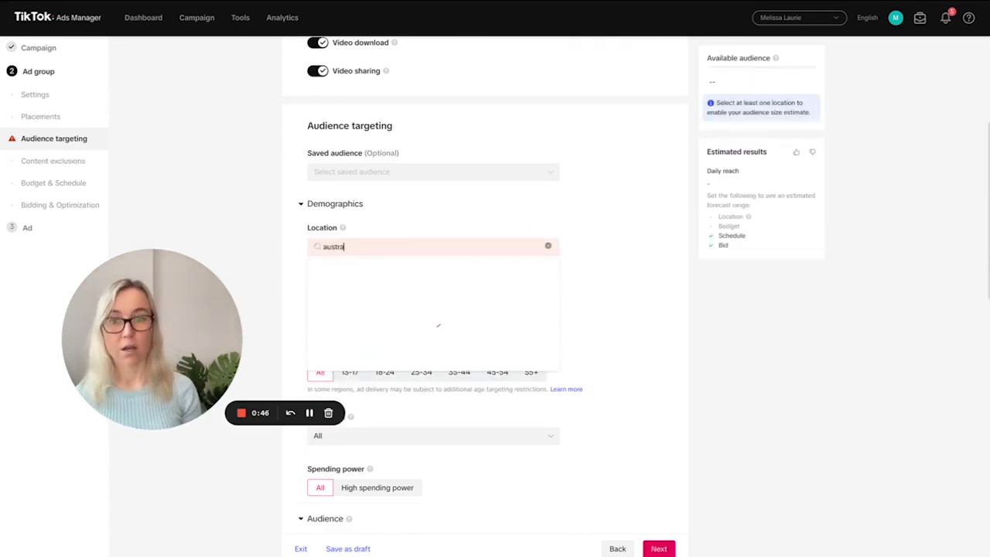
text(li)
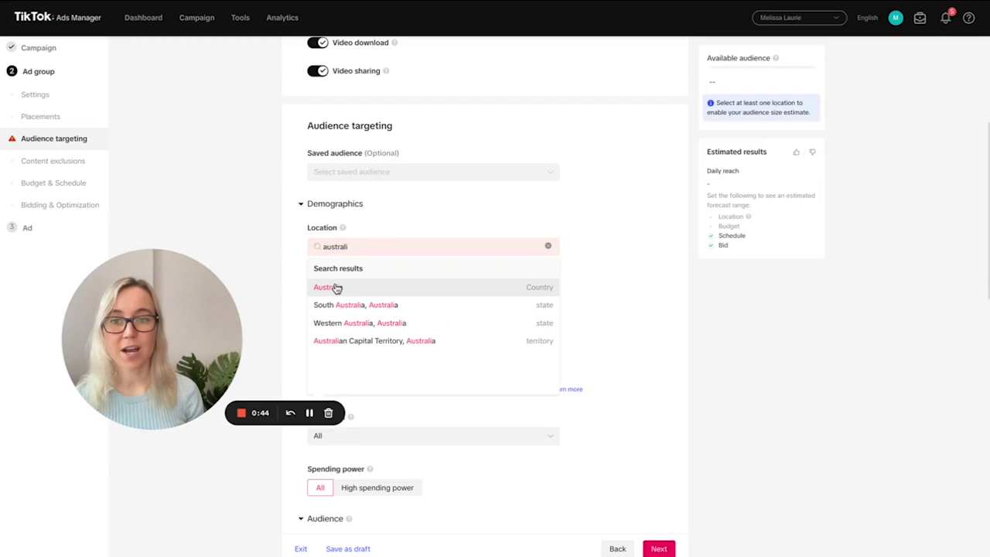
click(334, 288)
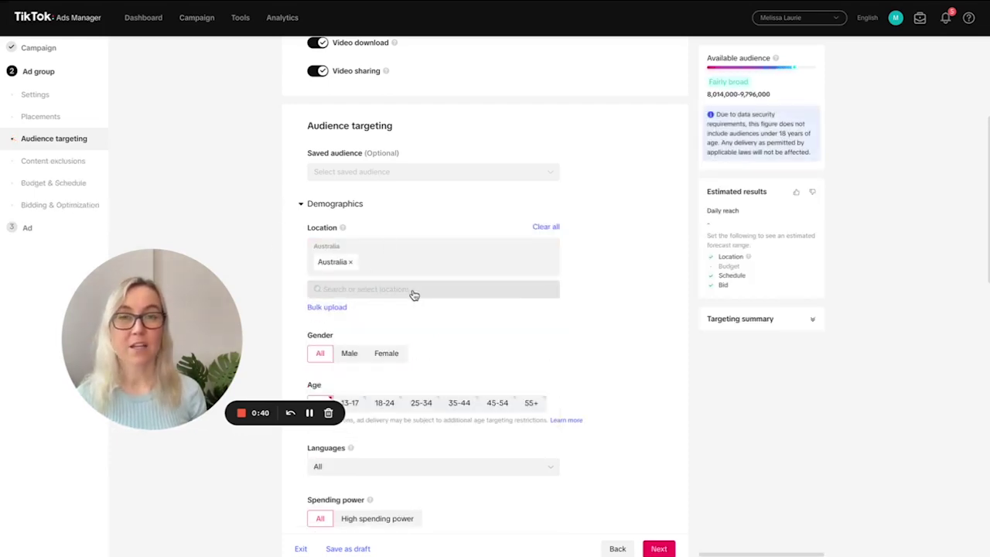
Restrict the audience to Female and the 18-24 age bracket
scroll(437, 283, down, 1)
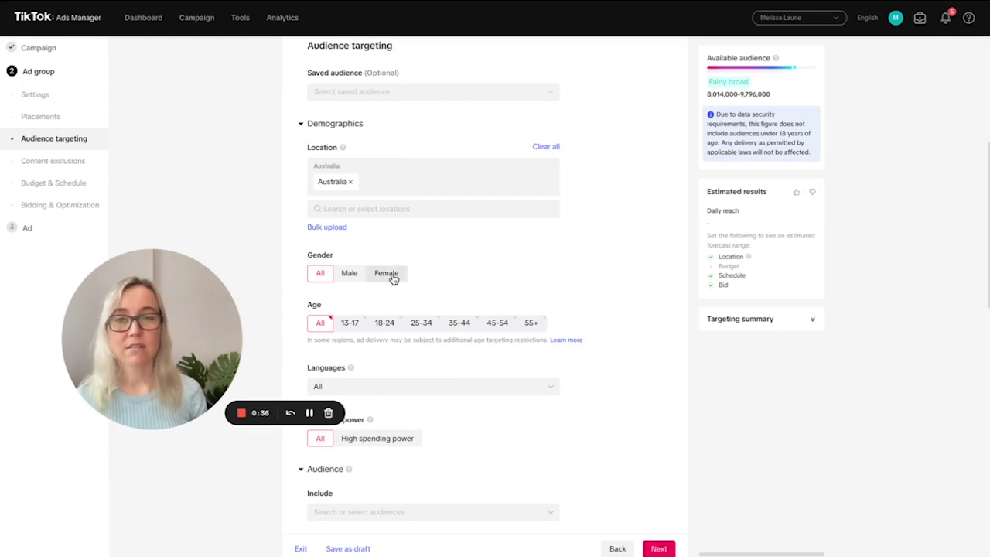
click(386, 274)
scroll(520, 279, down, 1)
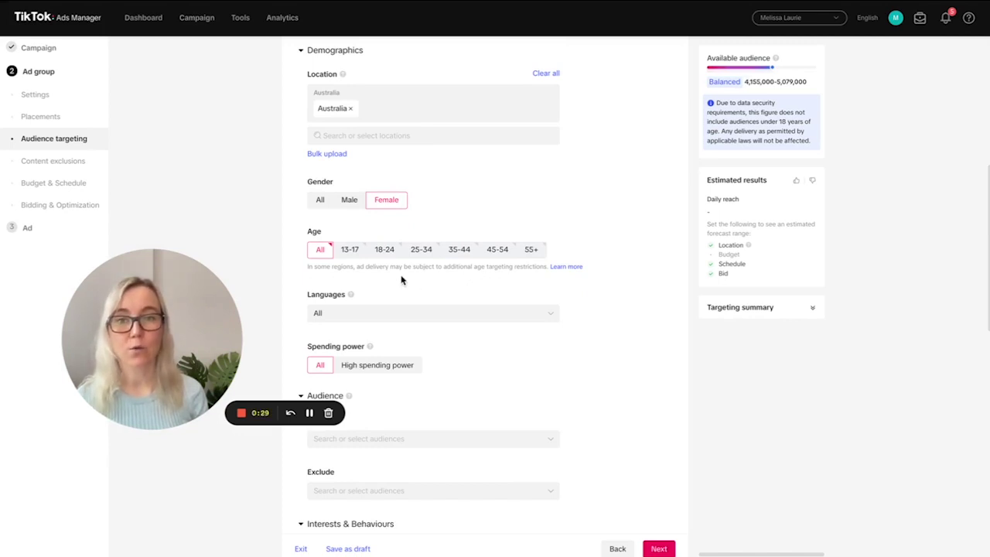
click(384, 251)
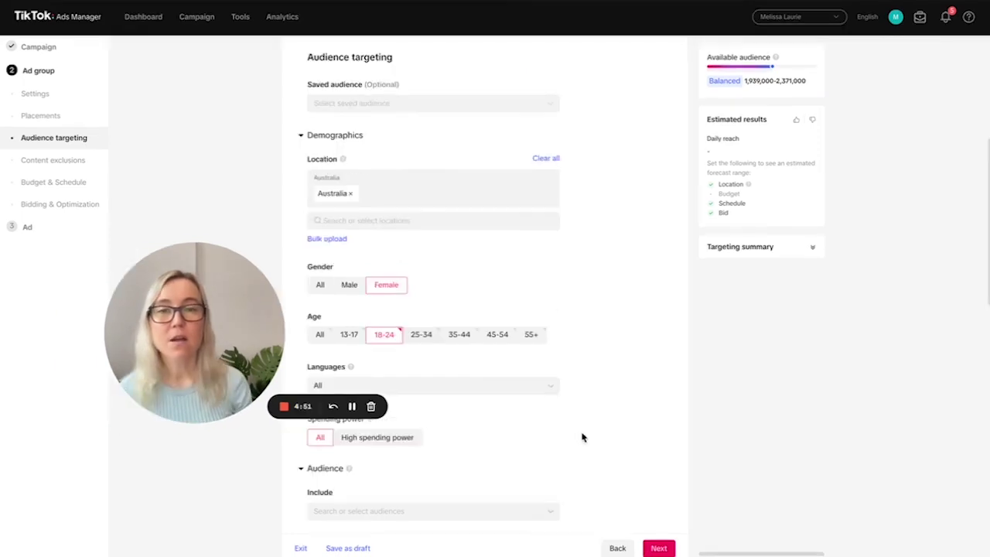
Append '(18 - 24 yo)' to the ad group name 'Lipstick video views'
scroll(580, 436, up, 5)
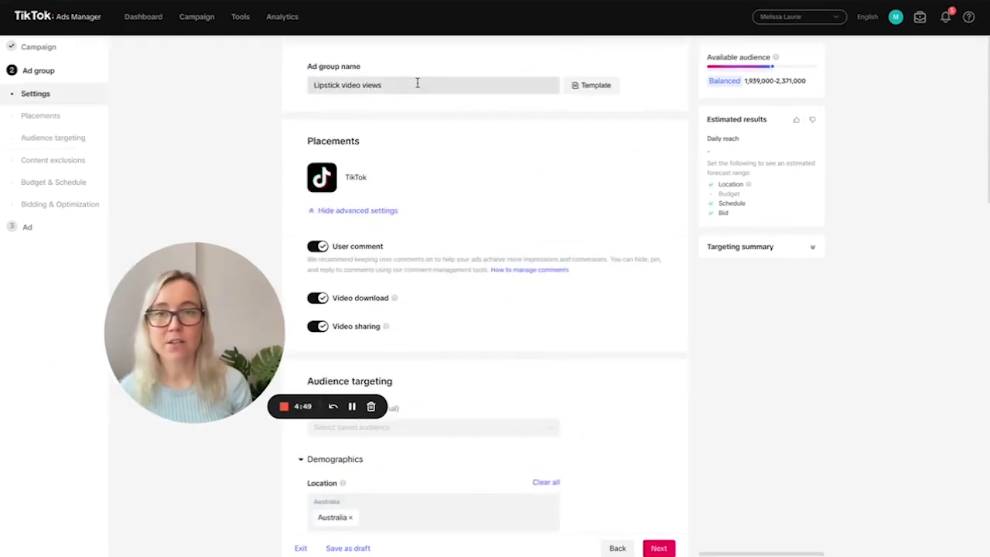
click(418, 85)
text((18 - 24 yo))
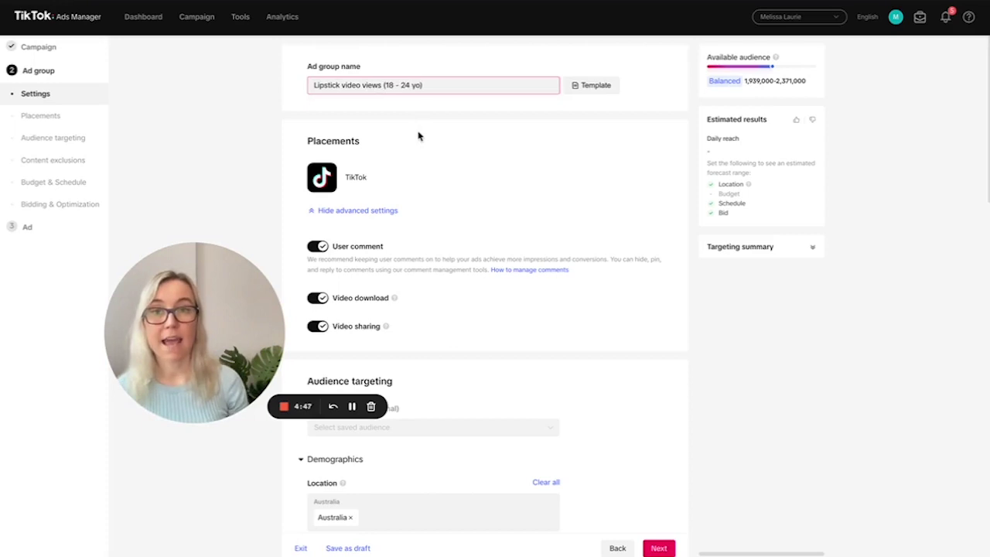
click(266, 146)
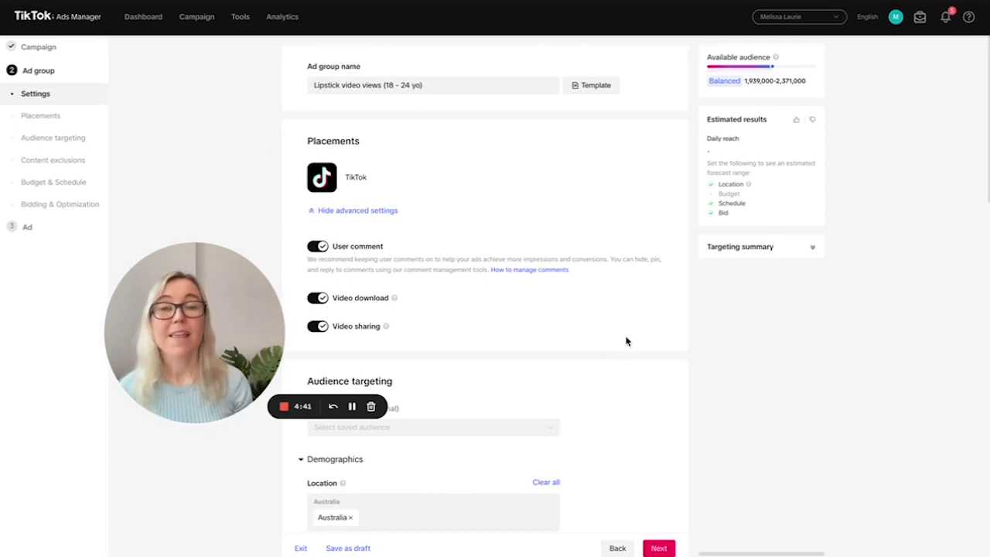
scroll(627, 341, down, 5)
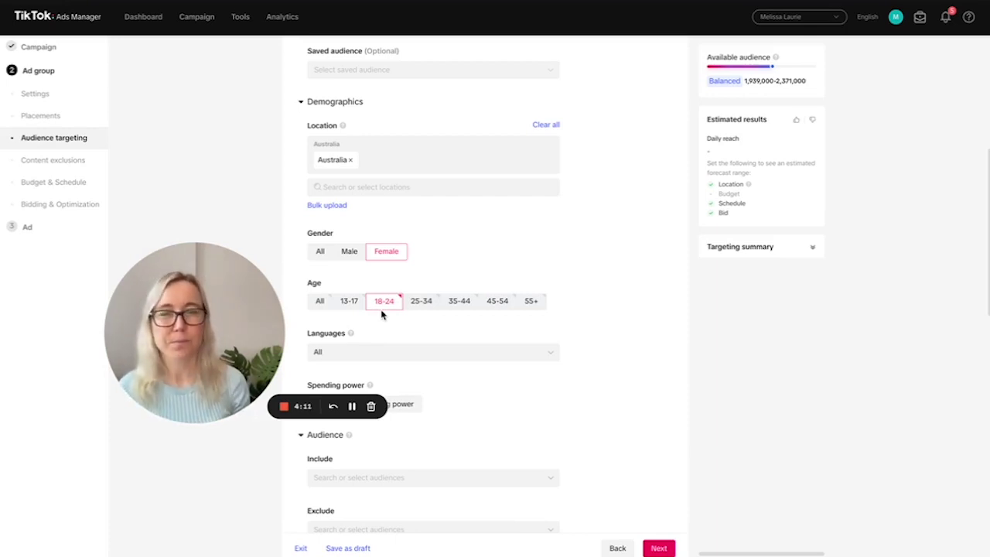
Tick Beauty & Personal Care as the ad group's only interest category
scroll(420, 371, down, 2)
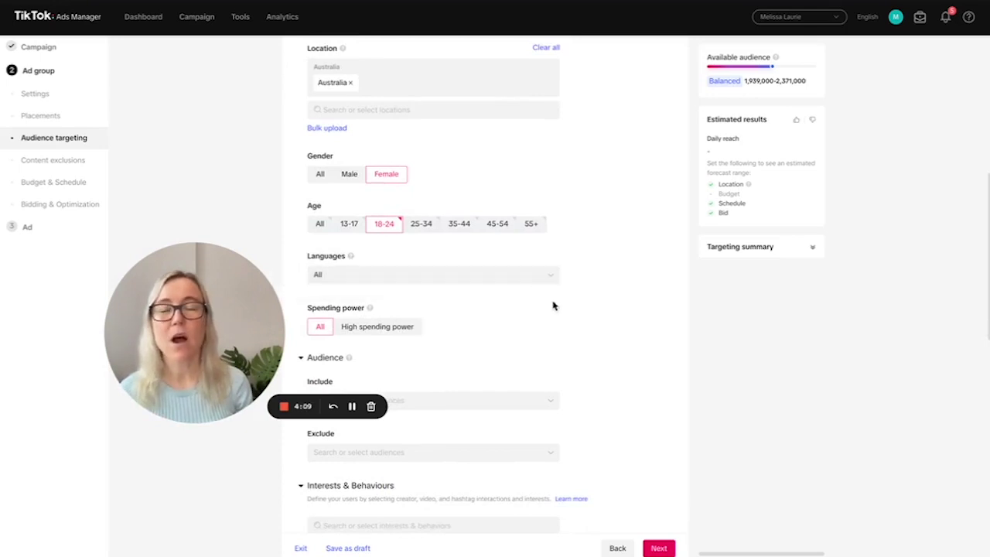
scroll(534, 332, down, 3)
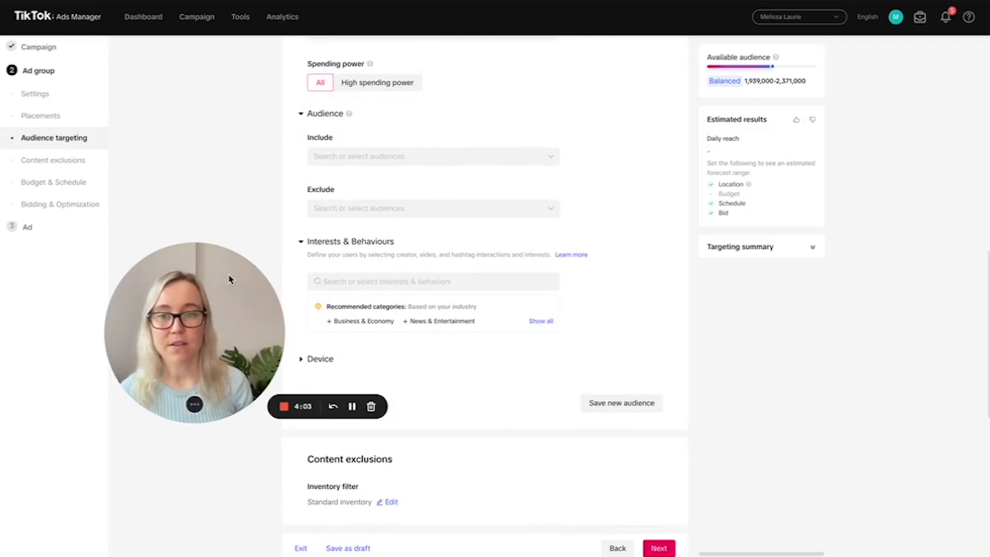
drag(229, 276, 702, 212)
click(402, 286)
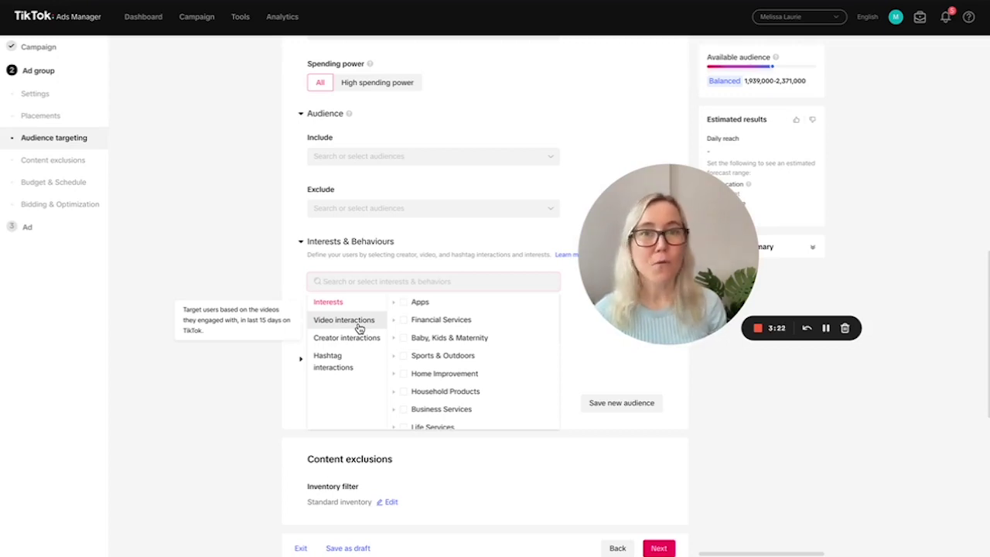
scroll(493, 382, down, 3)
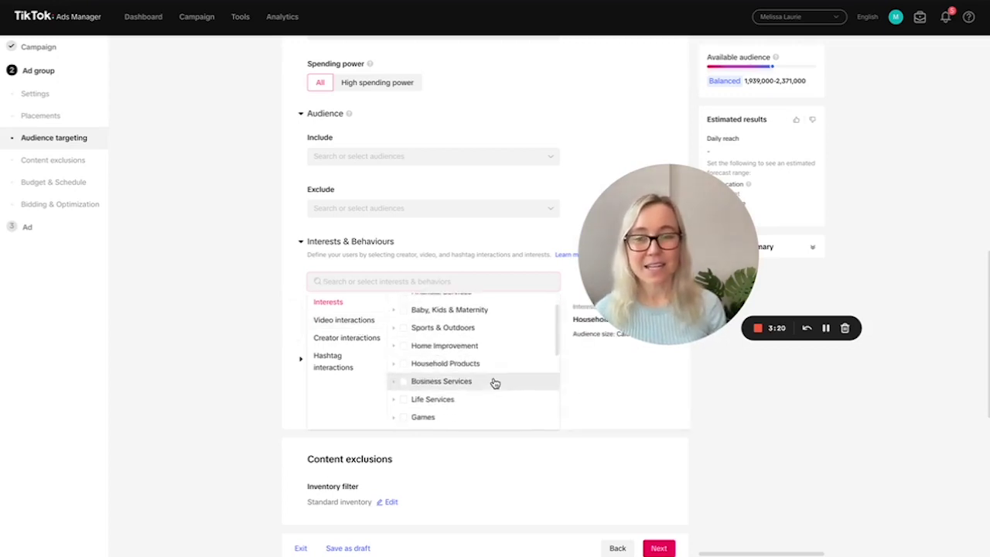
scroll(495, 383, down, 4)
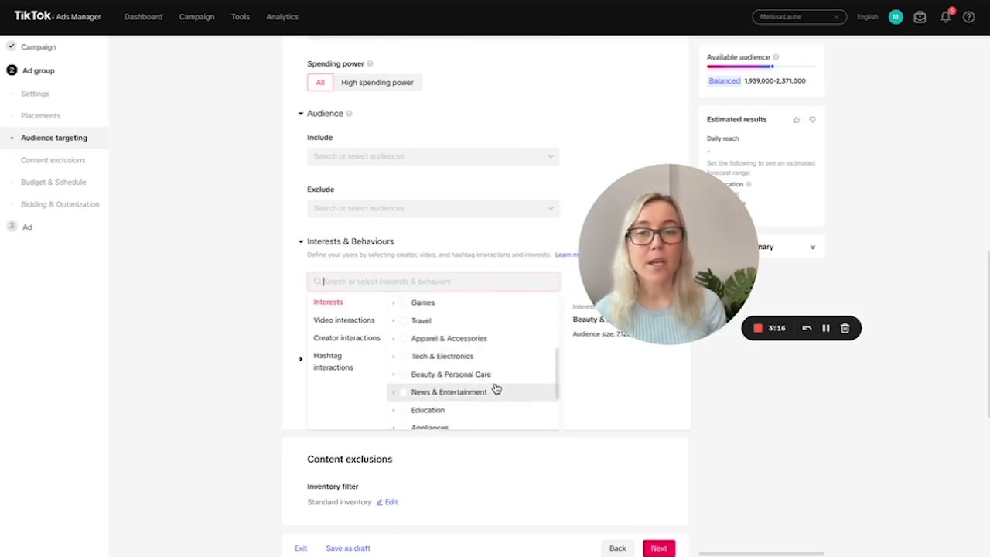
click(403, 375)
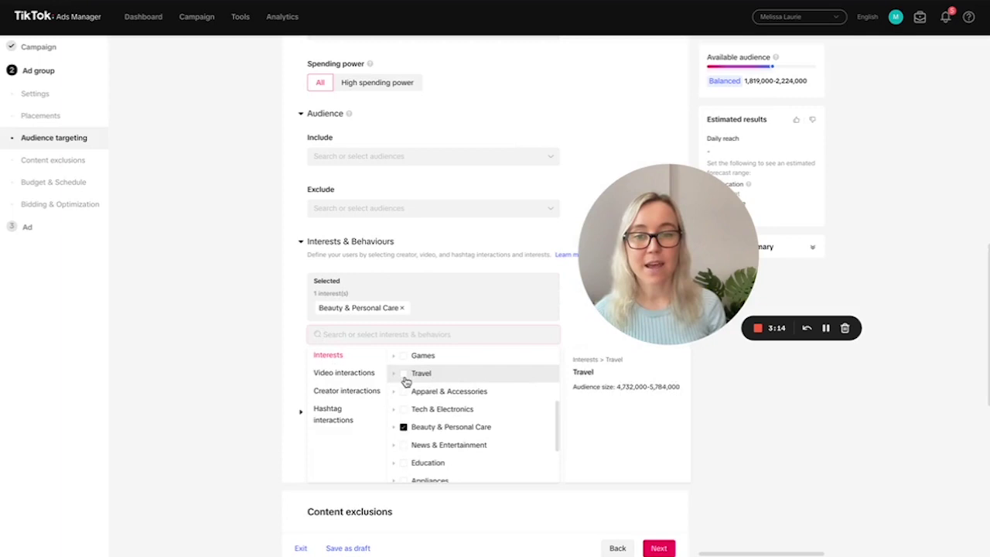
click(225, 360)
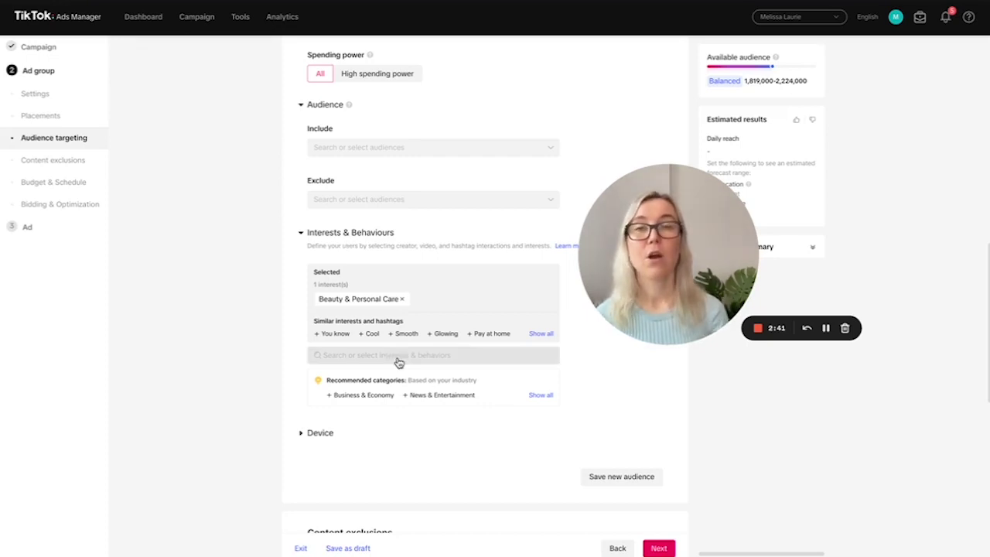
click(398, 357)
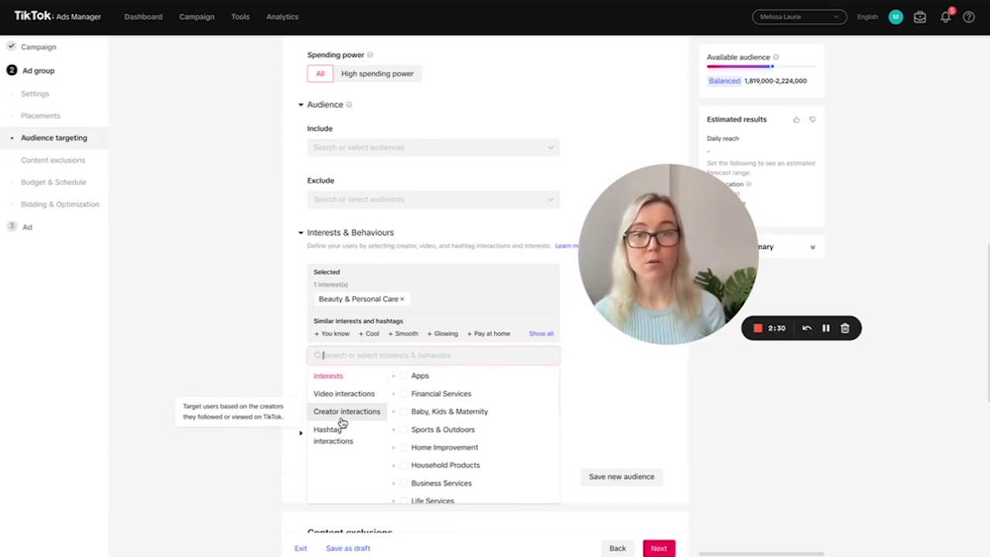
click(278, 363)
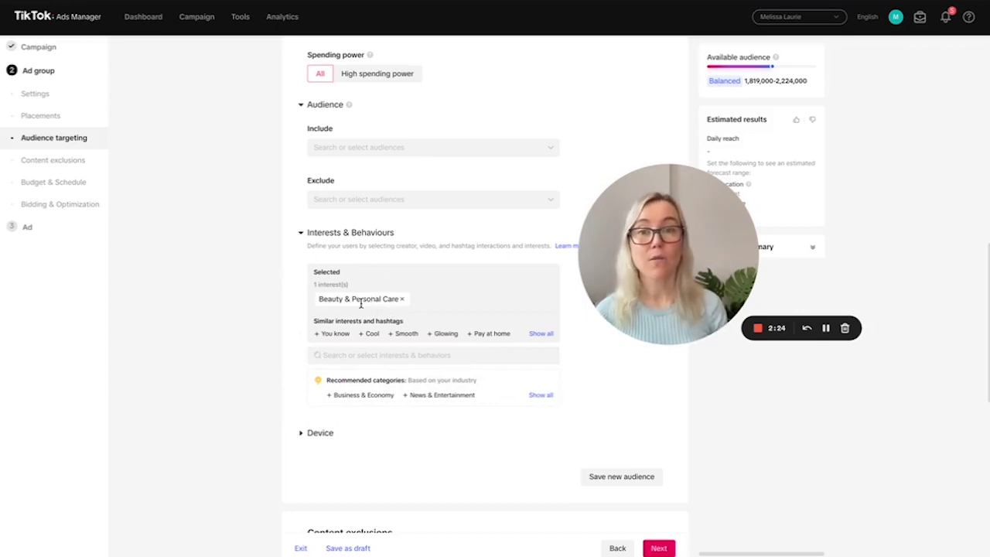
Switch the ad group to a lifetime budget of 1000.00 SGD
scroll(252, 375, down, 3)
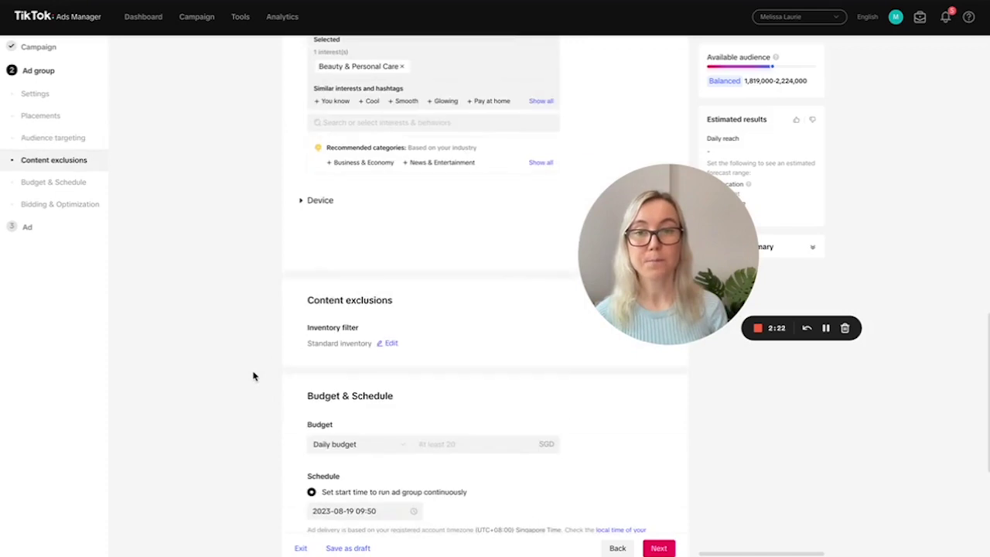
click(317, 204)
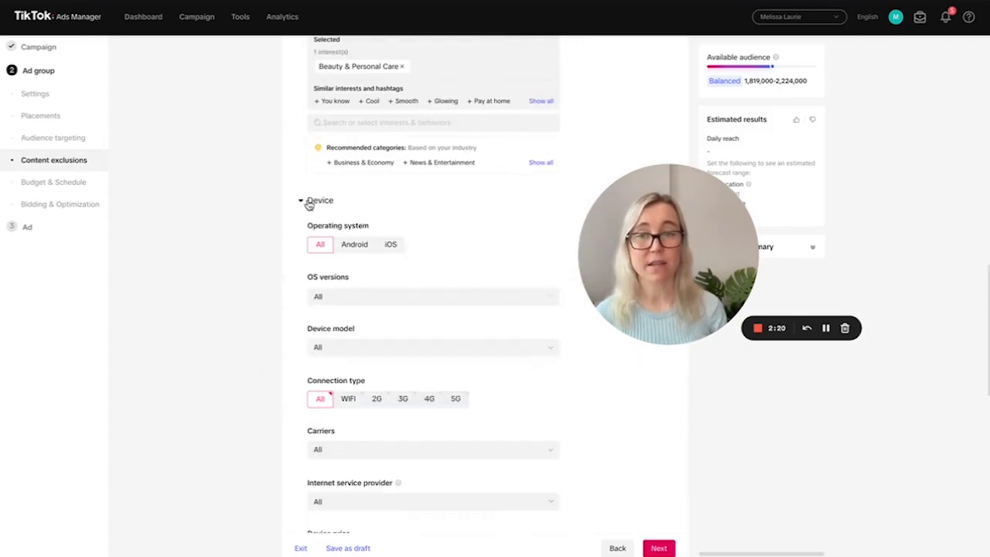
click(308, 201)
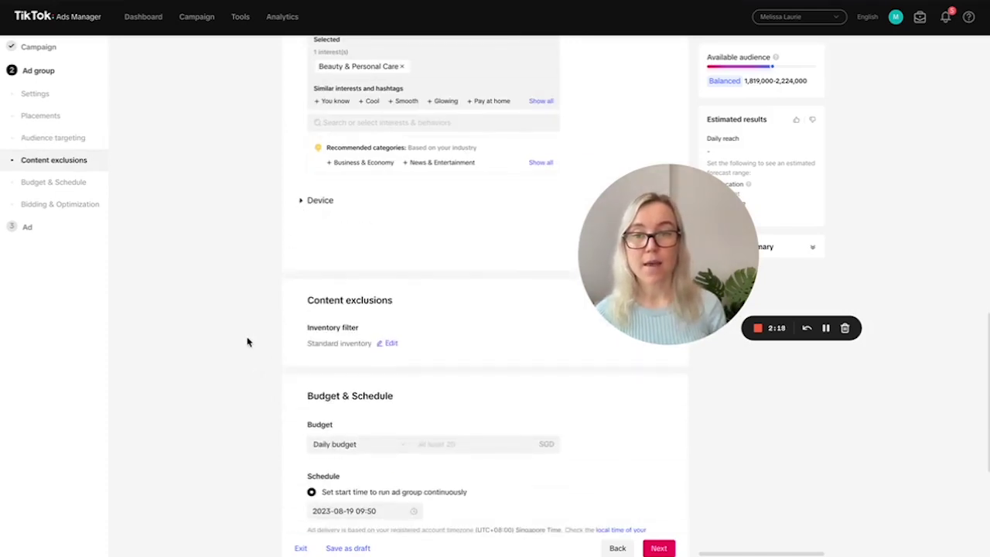
scroll(247, 342, down, 2)
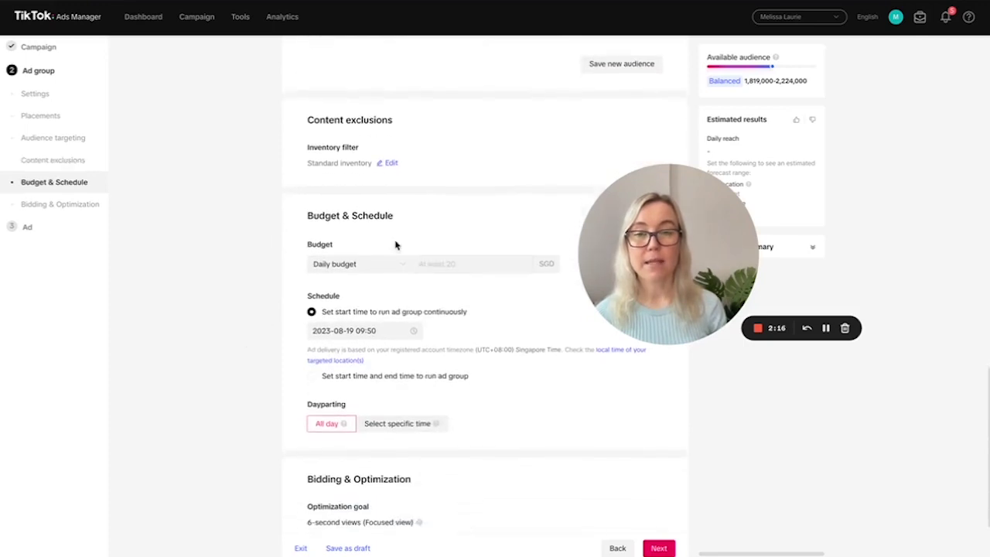
click(352, 267)
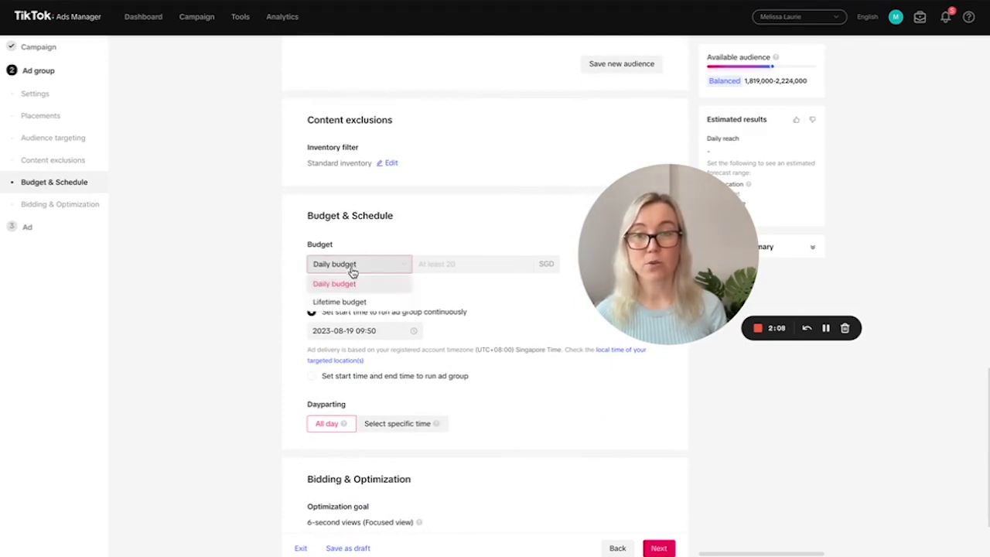
click(355, 302)
click(437, 266)
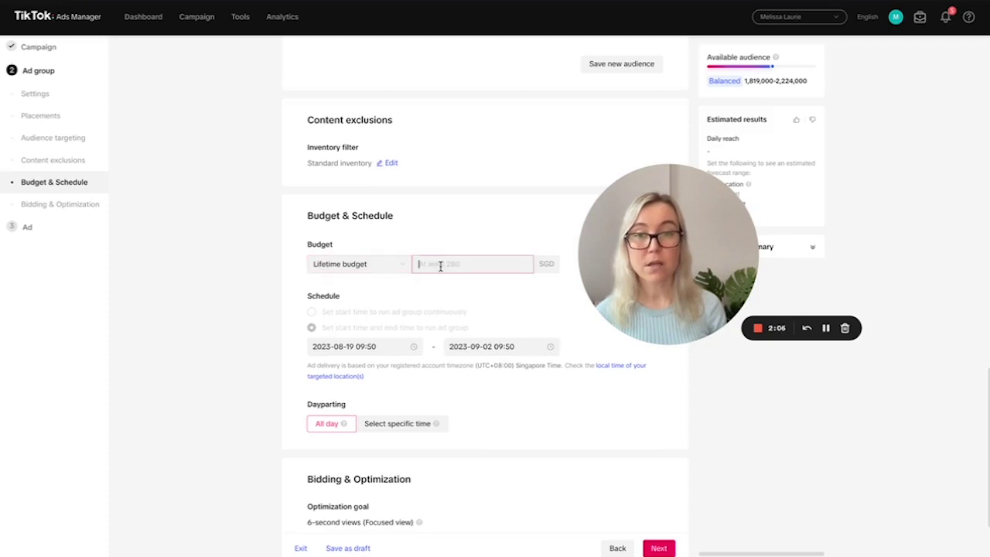
text(1000.00)
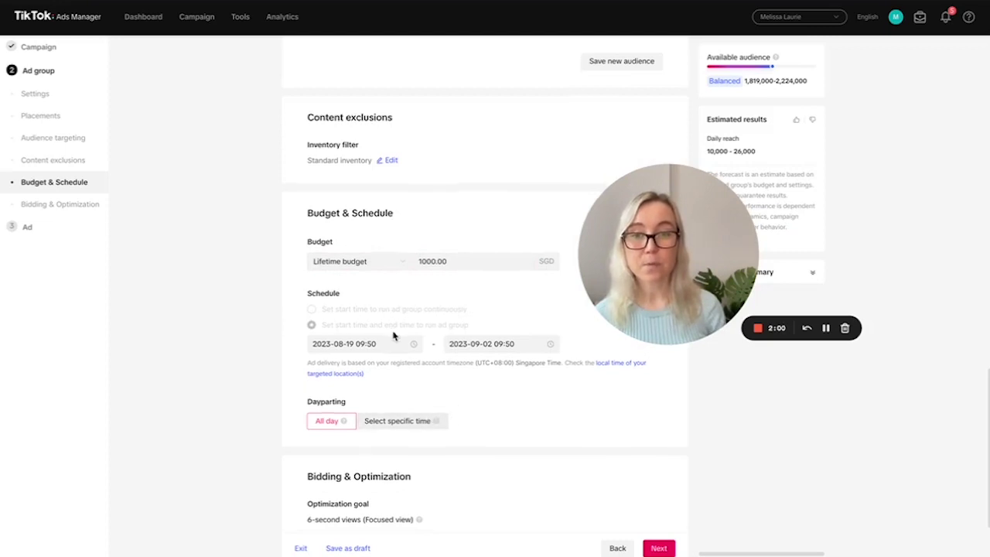
click(499, 342)
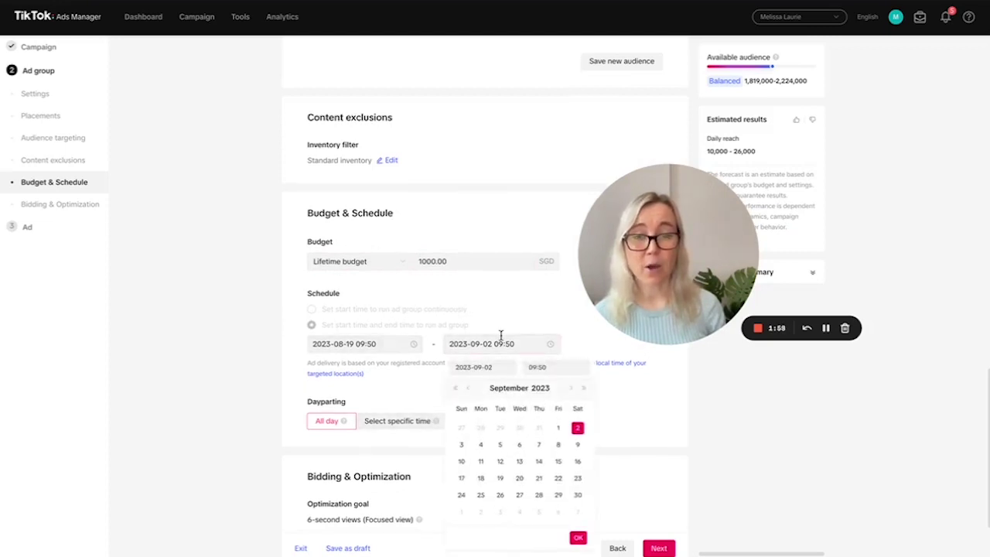
click(579, 445)
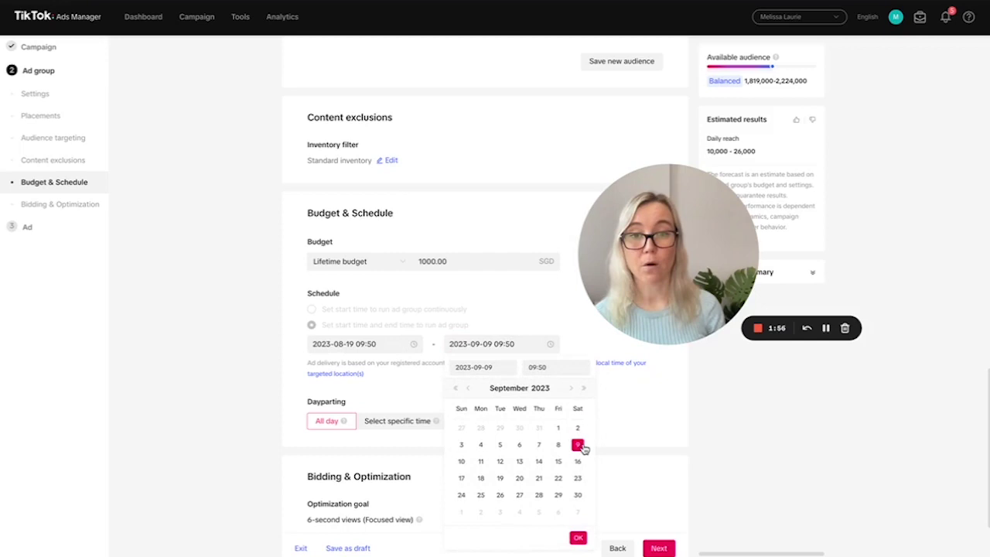
click(579, 536)
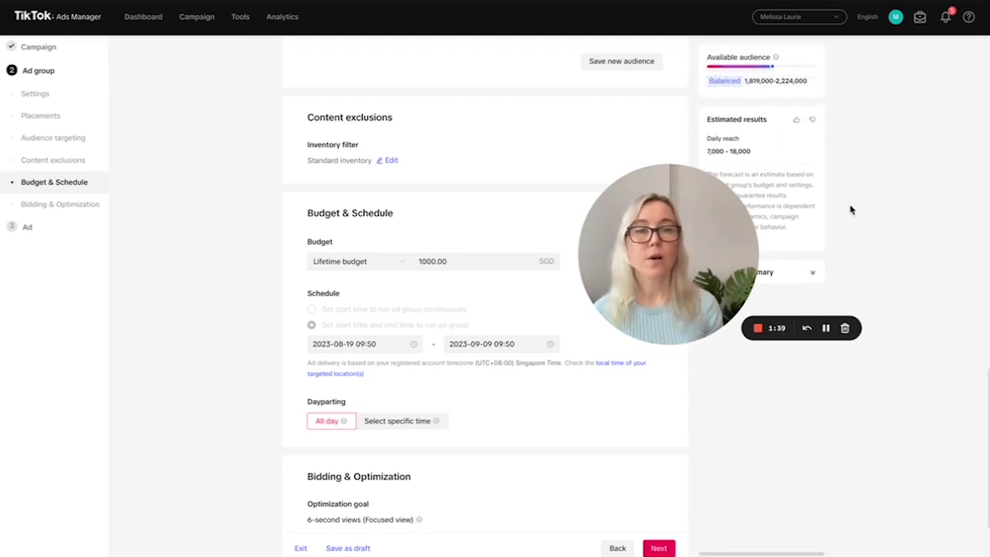
mouse_move(754, 73)
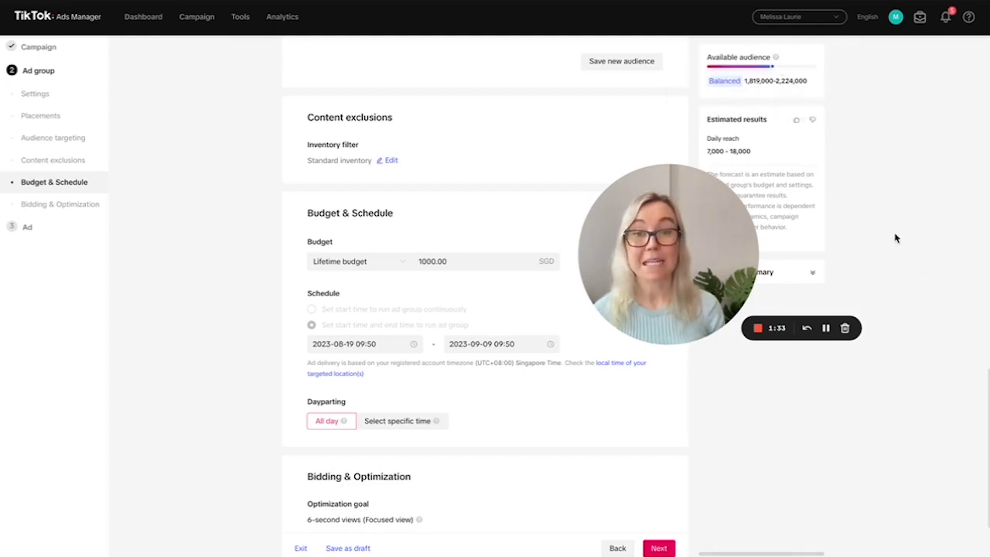
scroll(599, 456, down, 3)
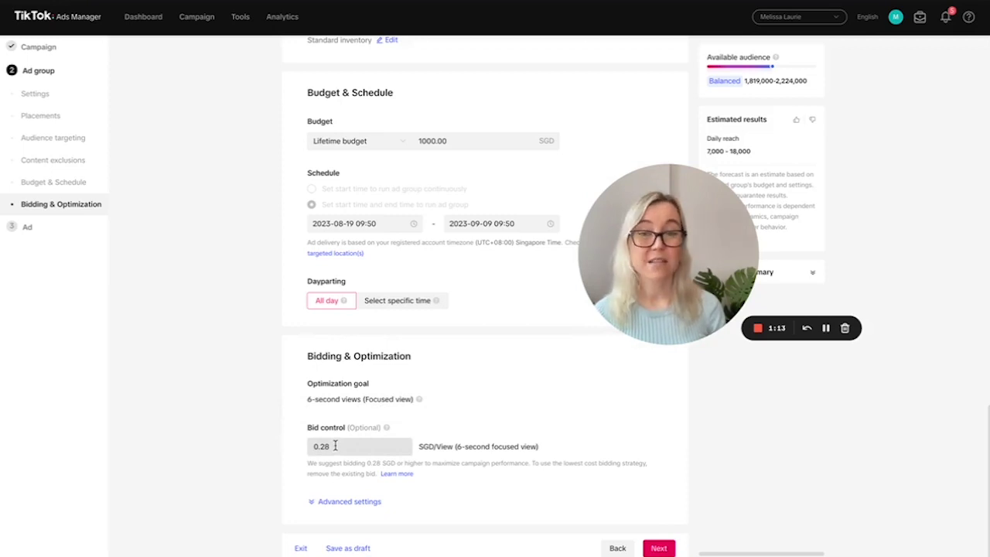
Reveal advanced bidding: CPV billing on 6-second views, Standard delivery, 0.28 SGD bid
click(344, 501)
scroll(232, 464, down, 3)
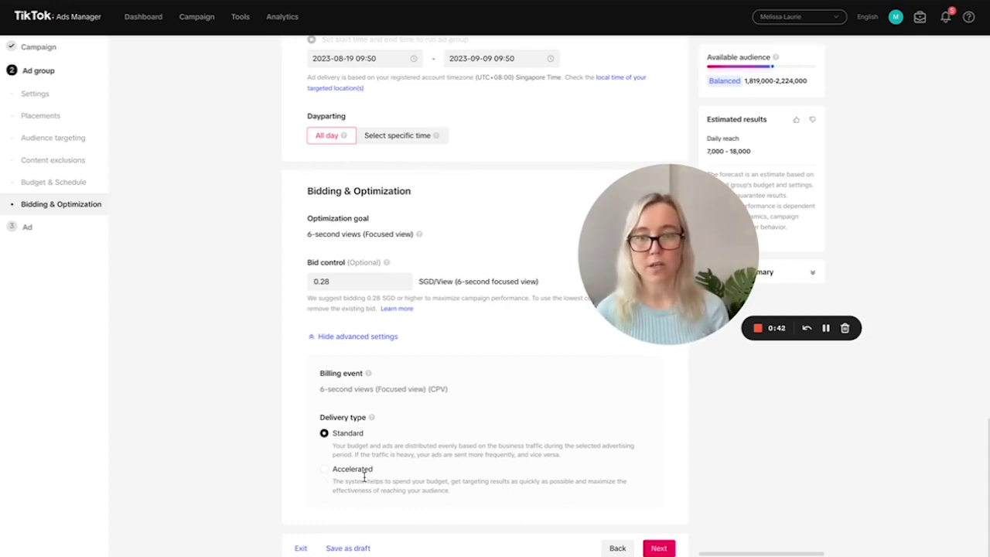
scroll(277, 451, up, 3)
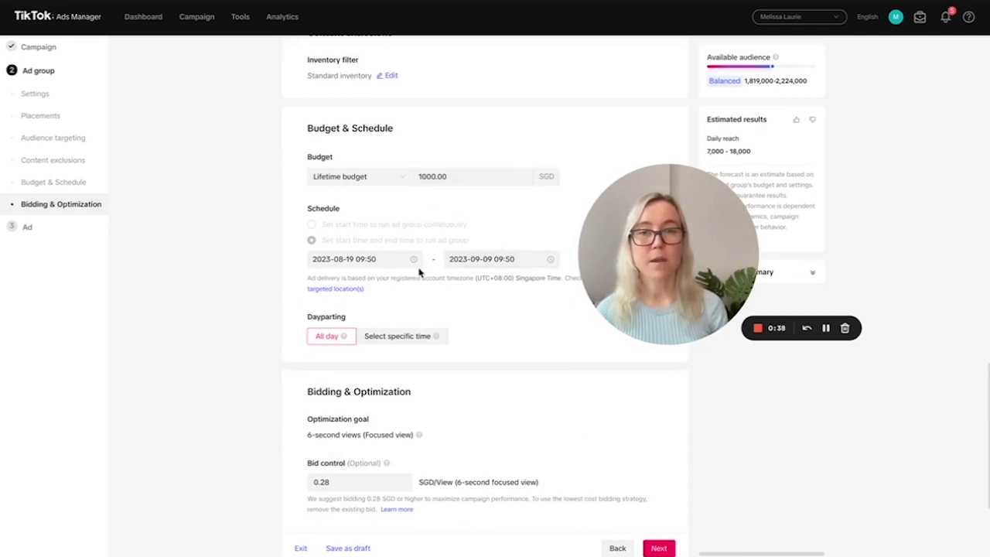
scroll(255, 349, up, 10)
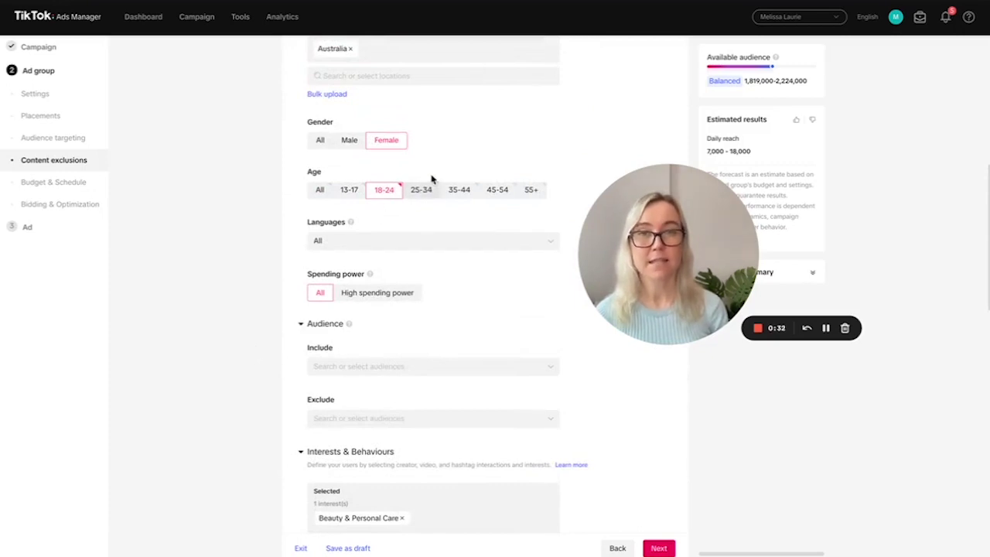
scroll(255, 366, down, 2)
scroll(254, 365, down, 10)
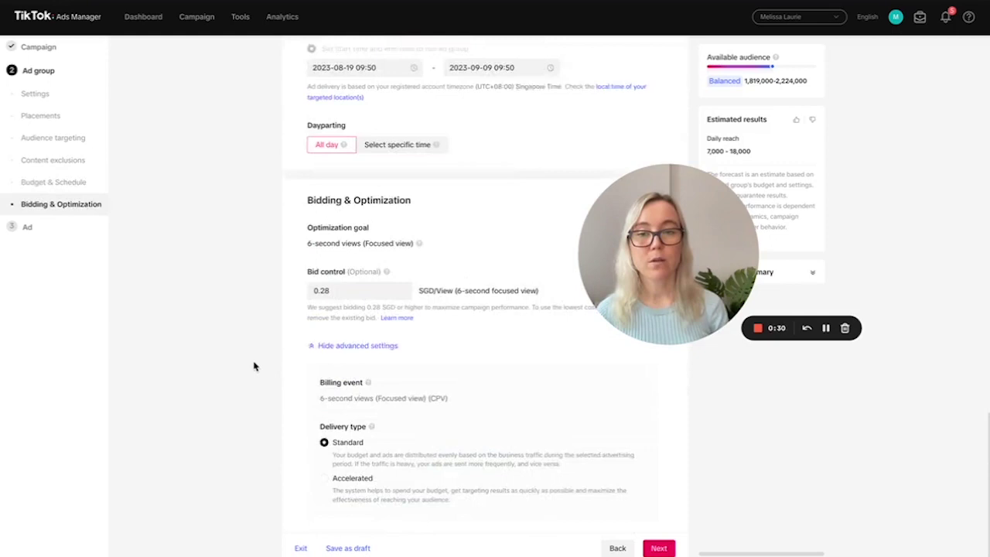
Go to the ad step, paste in an ad name and turn on Spark Ads
click(658, 547)
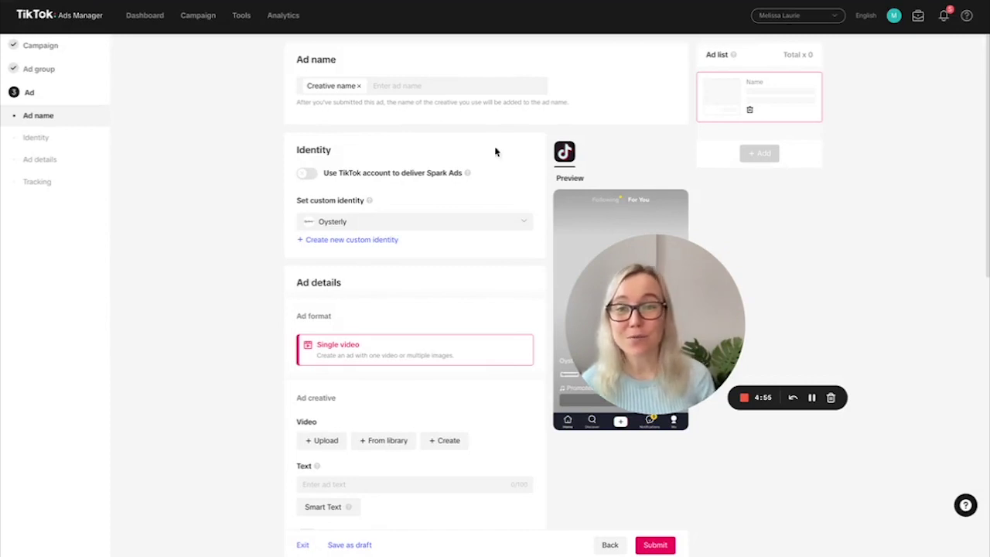
click(412, 86)
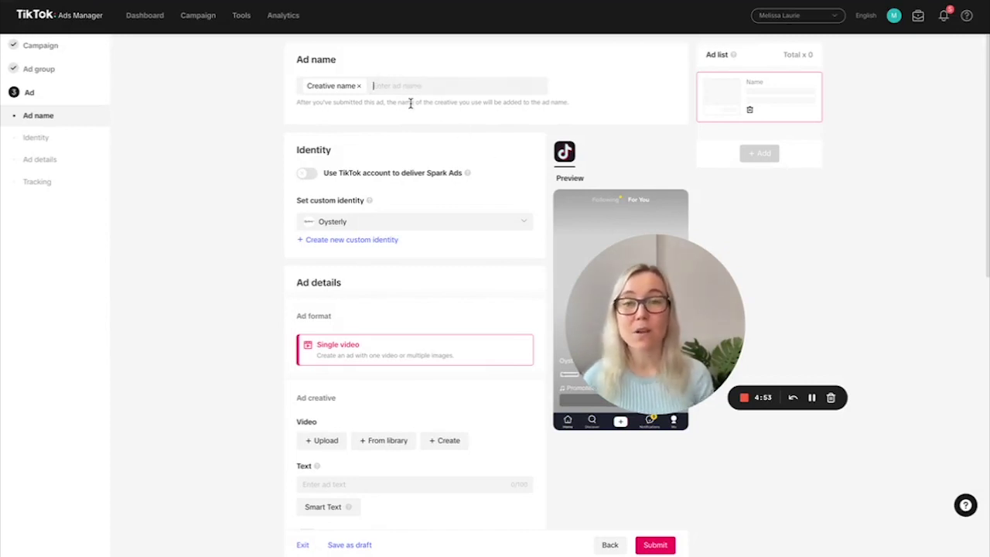
text(Lipstick tutorial)
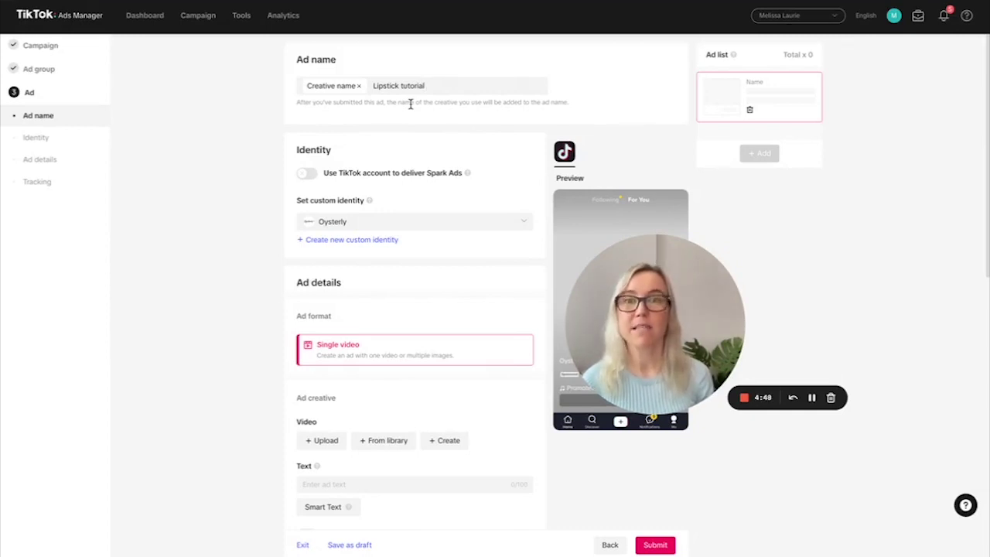
click(310, 174)
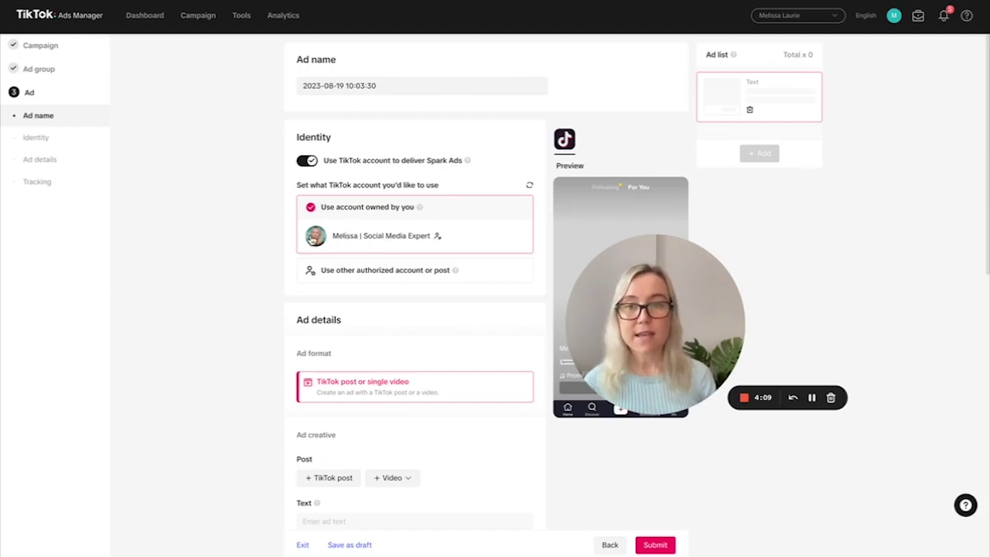
Pick the 'How to make your videos go VIRAL' TikTok post as the Spark Ad creative
scroll(219, 369, down, 3)
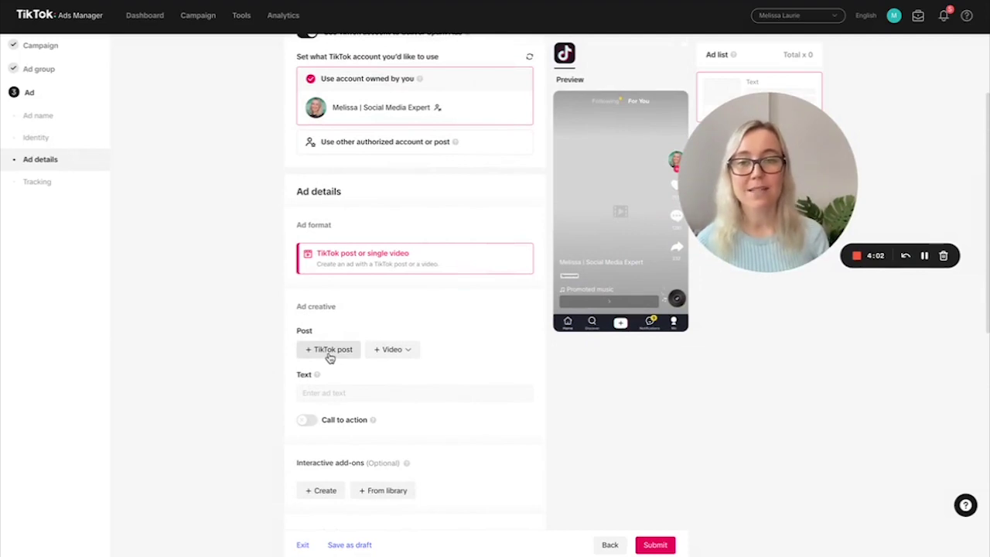
click(328, 352)
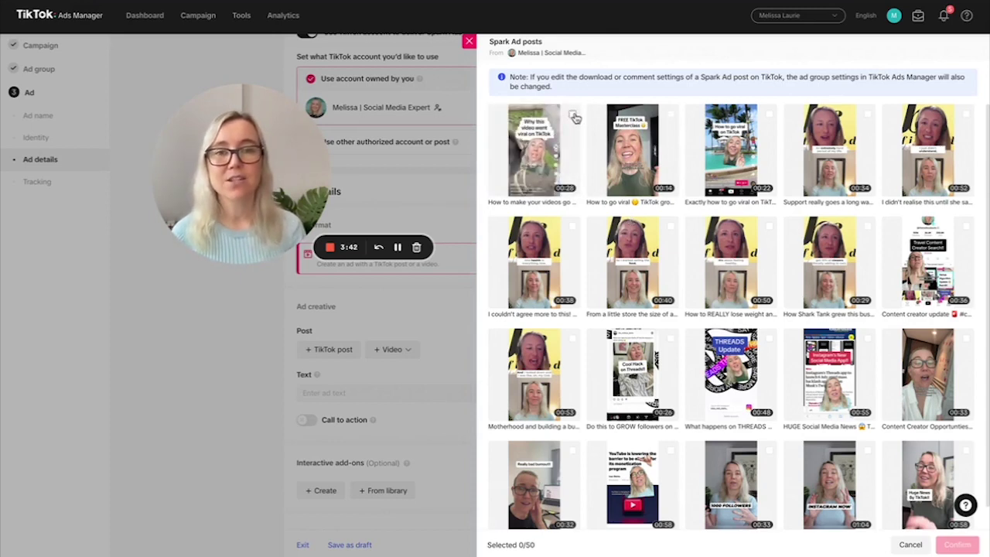
click(573, 114)
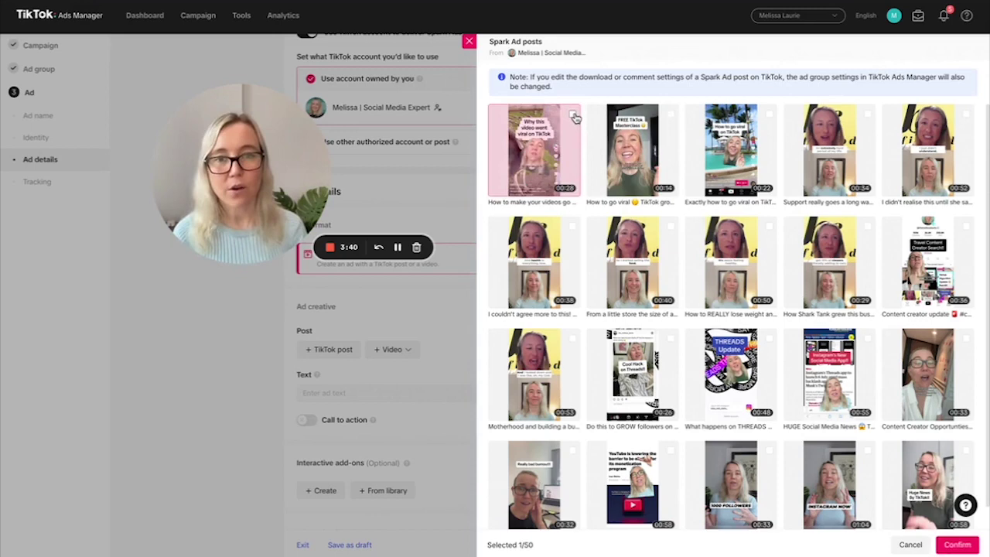
click(959, 545)
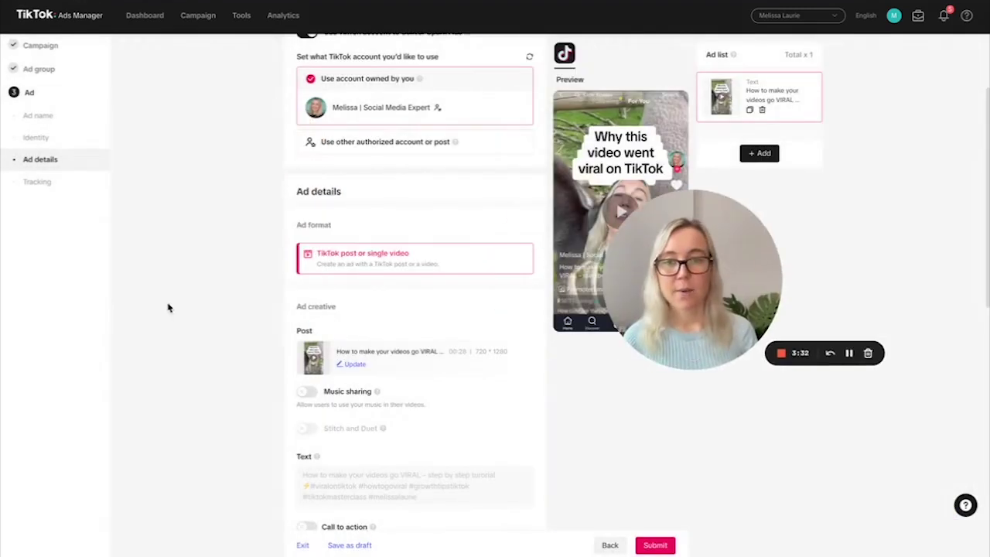
scroll(188, 307, down, 4)
scroll(206, 318, down, 4)
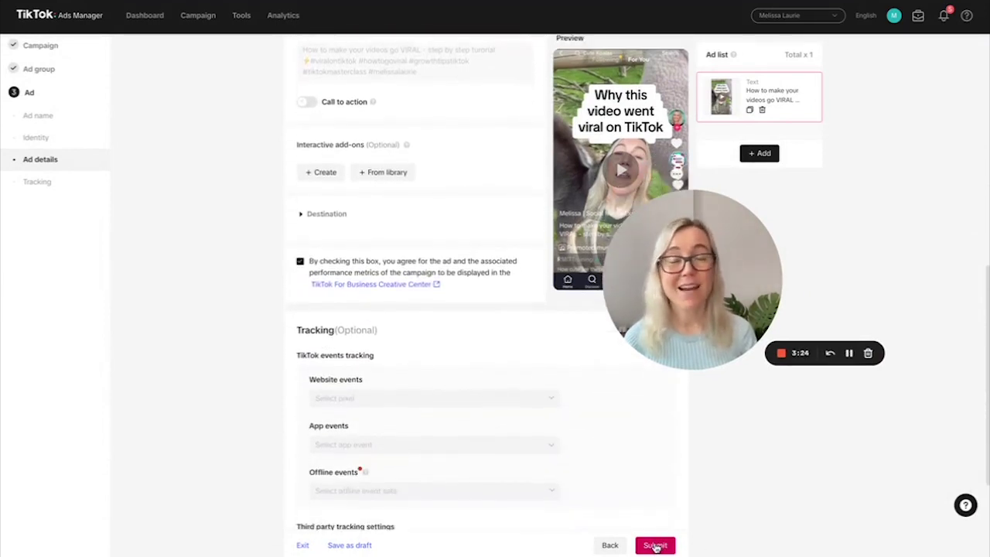
scroll(252, 307, down, 2)
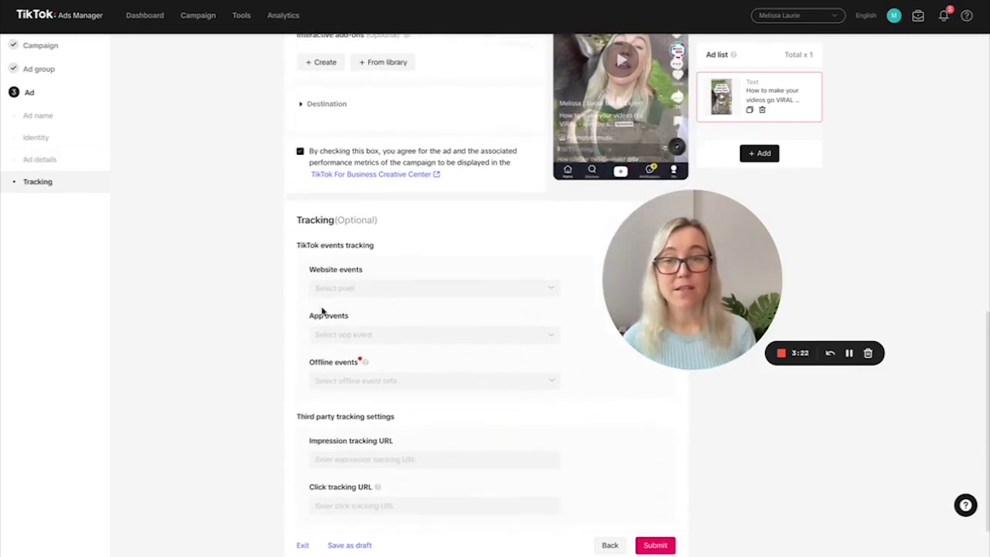
scroll(333, 451, down, 2)
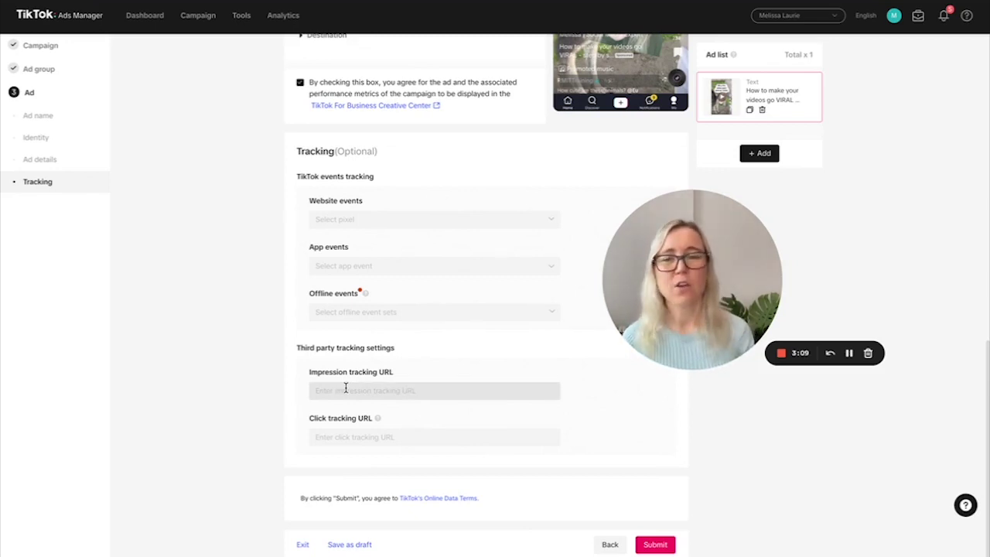
scroll(262, 347, up, 2)
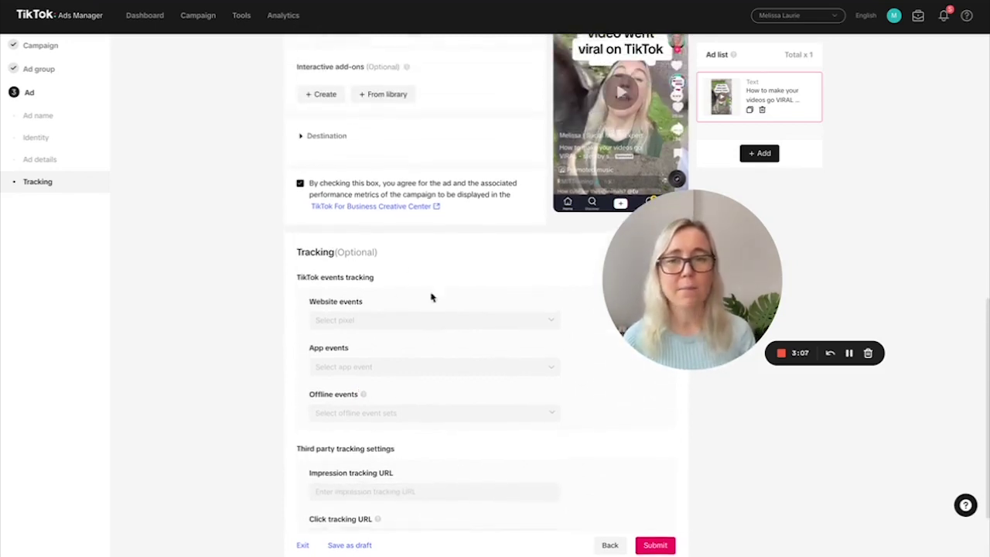
scroll(242, 392, up, 2)
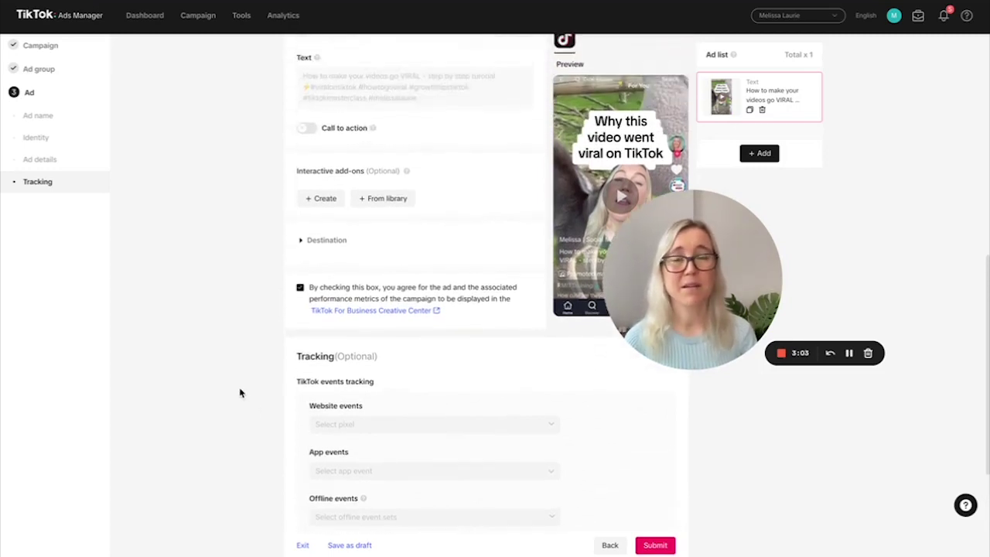
scroll(241, 394, down, 1)
scroll(248, 396, down, 4)
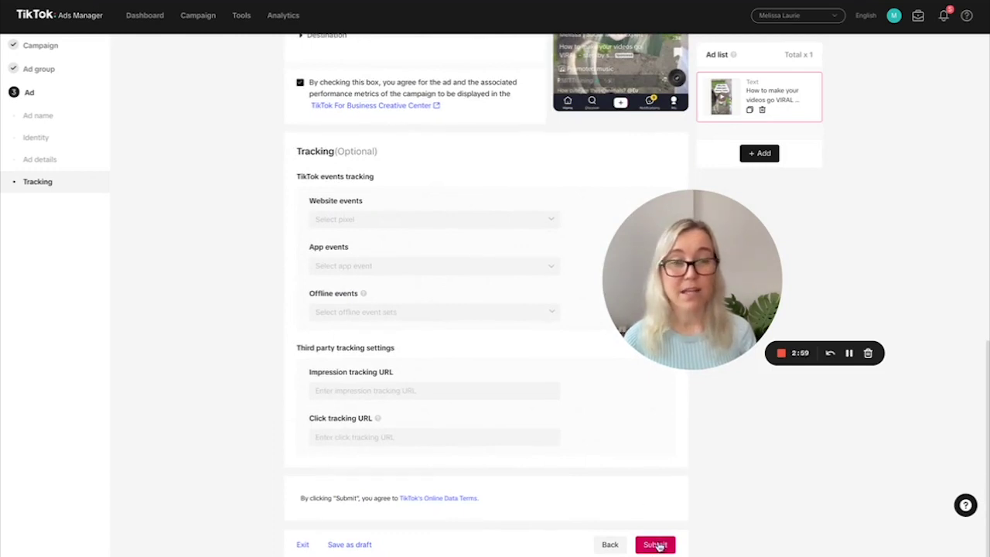
scroll(454, 405, up, 5)
scroll(454, 406, up, 1)
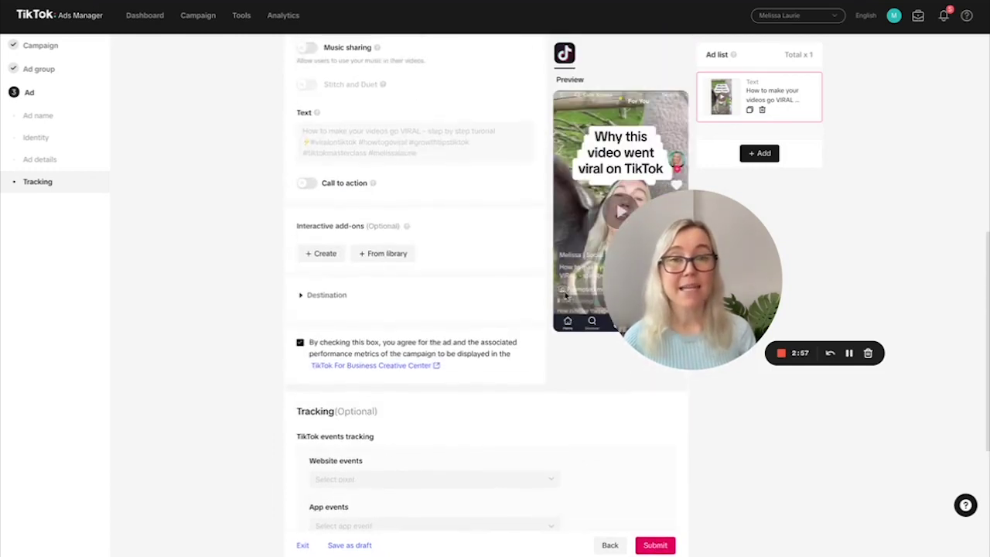
drag(685, 235, 737, 331)
scroll(520, 255, up, 3)
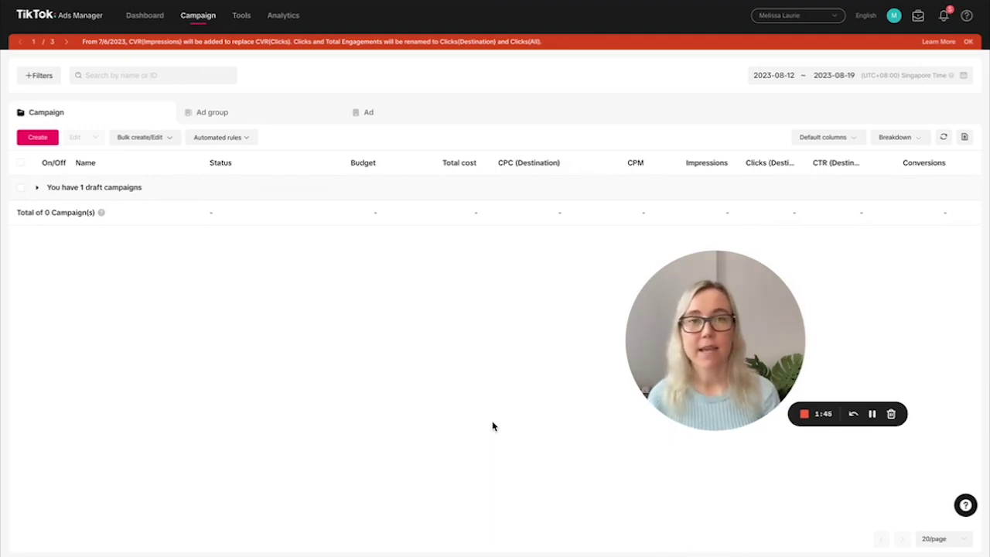
Switch the campaign table from Default columns to Custom columns, showing 21 selected metrics
click(840, 144)
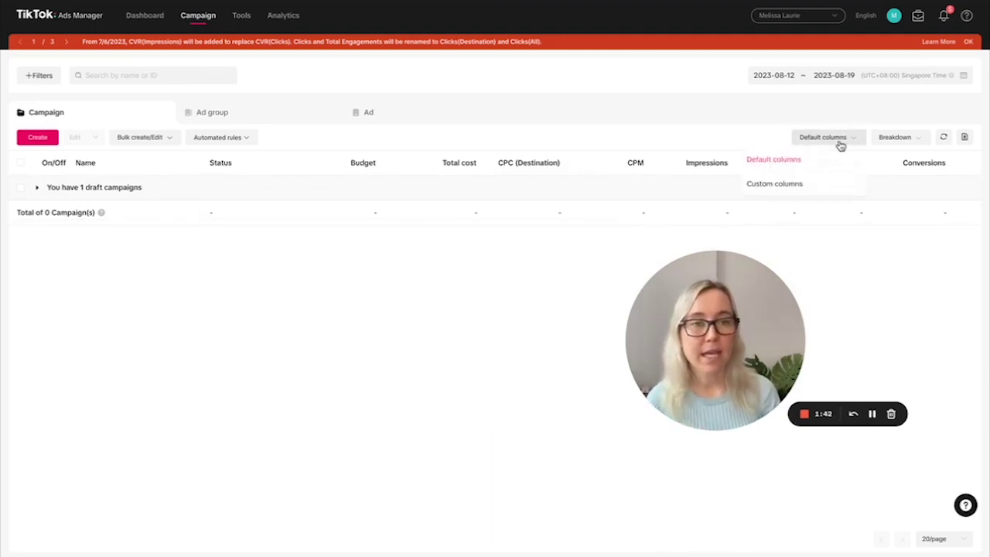
click(794, 185)
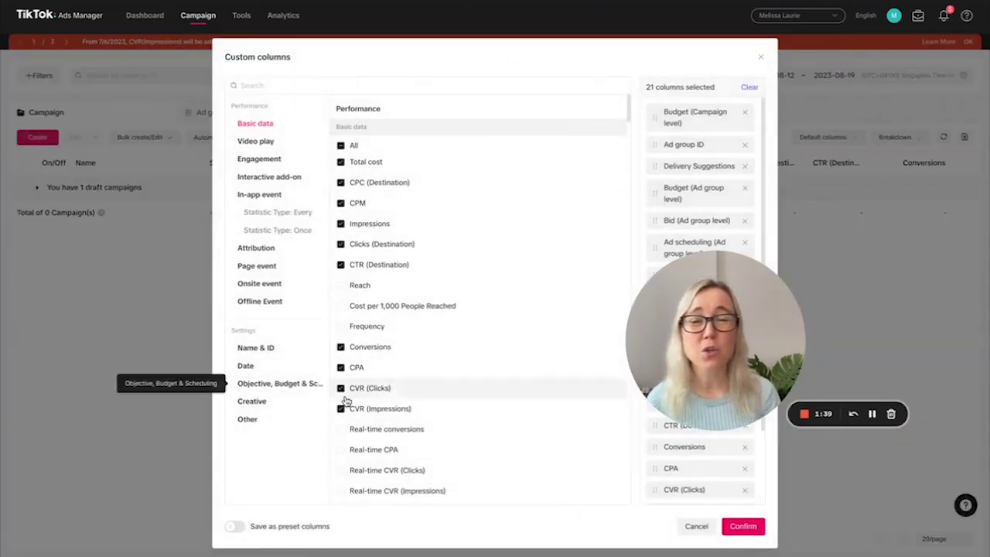
mouse_move(432, 456)
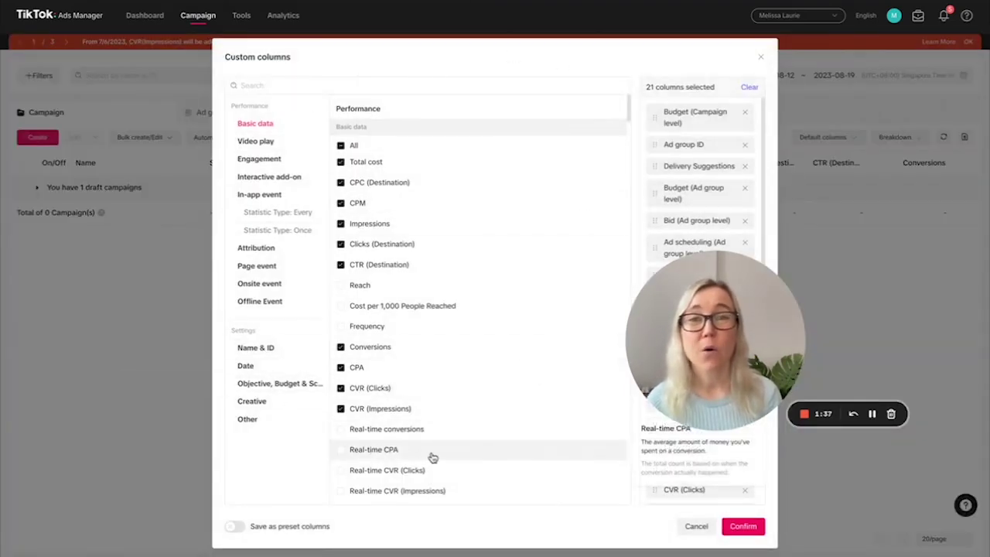